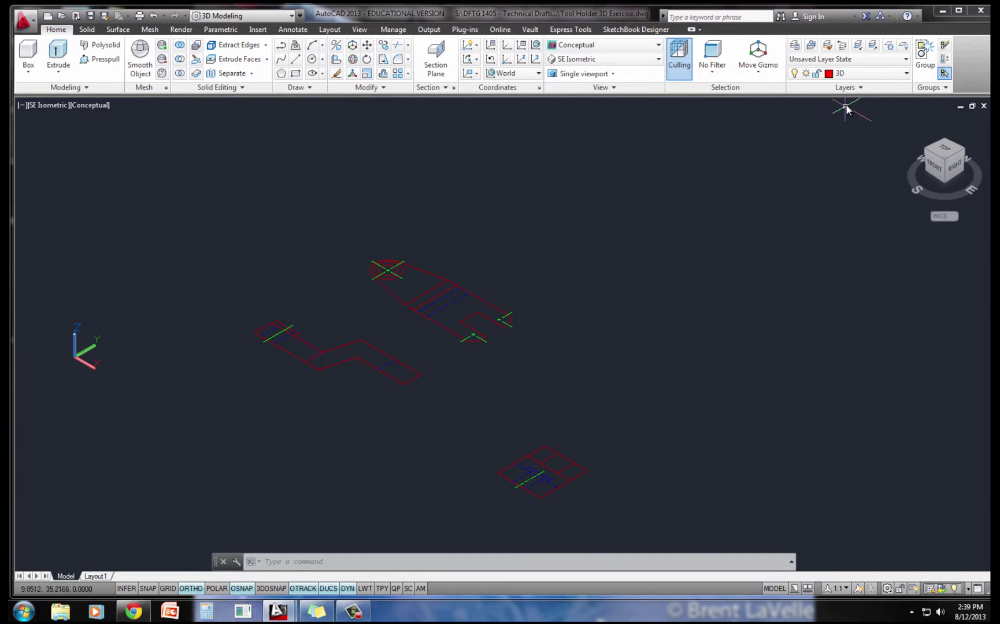
Turn off the center and hidden layers in the Layer list.
{"action": "left_click", "coordinate": [857, 73]}
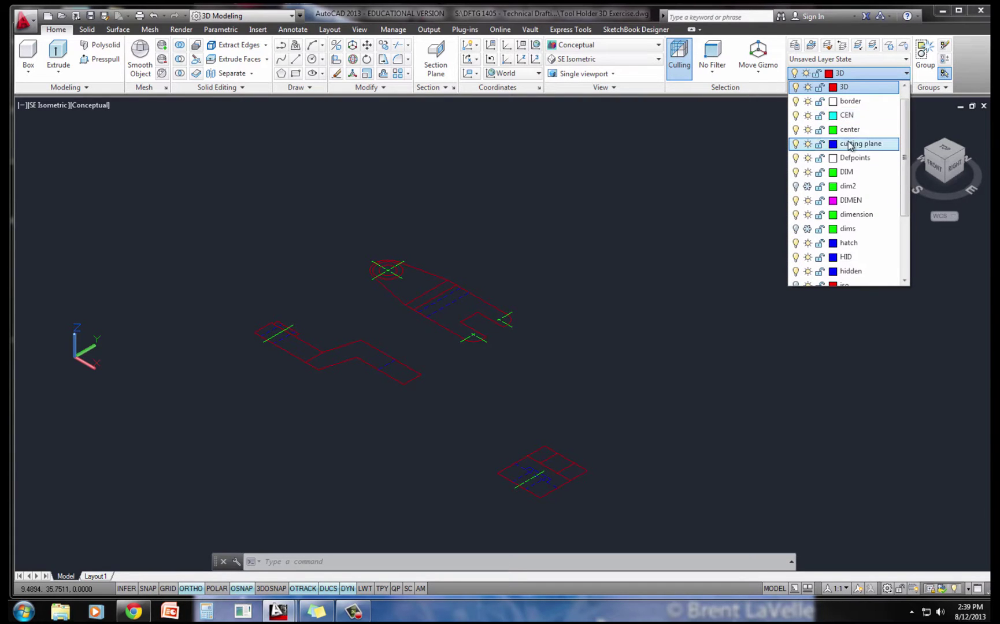
{"action": "left_click", "coordinate": [795, 130]}
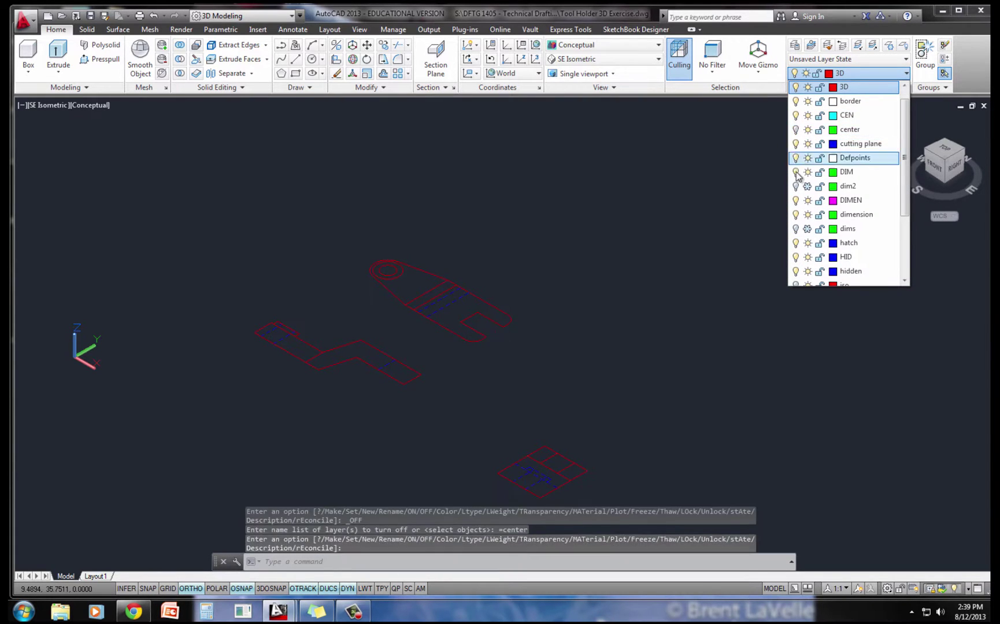
{"action": "left_click", "coordinate": [796, 271]}
{"action": "left_click", "coordinate": [589, 258]}
Erase the small bottom profile, leaving the two red outlines.
{"action": "middle_click_drag", "start_coordinate": [558, 289], "coordinate": [555, 261]}
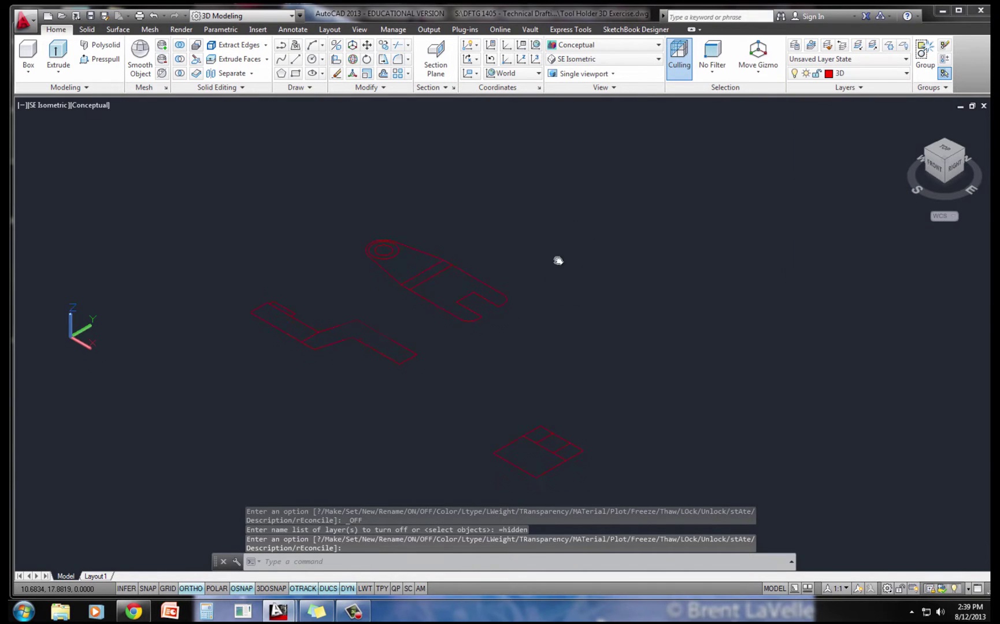
{"action": "left_click", "coordinate": [598, 480]}
{"action": "left_click", "coordinate": [479, 378]}
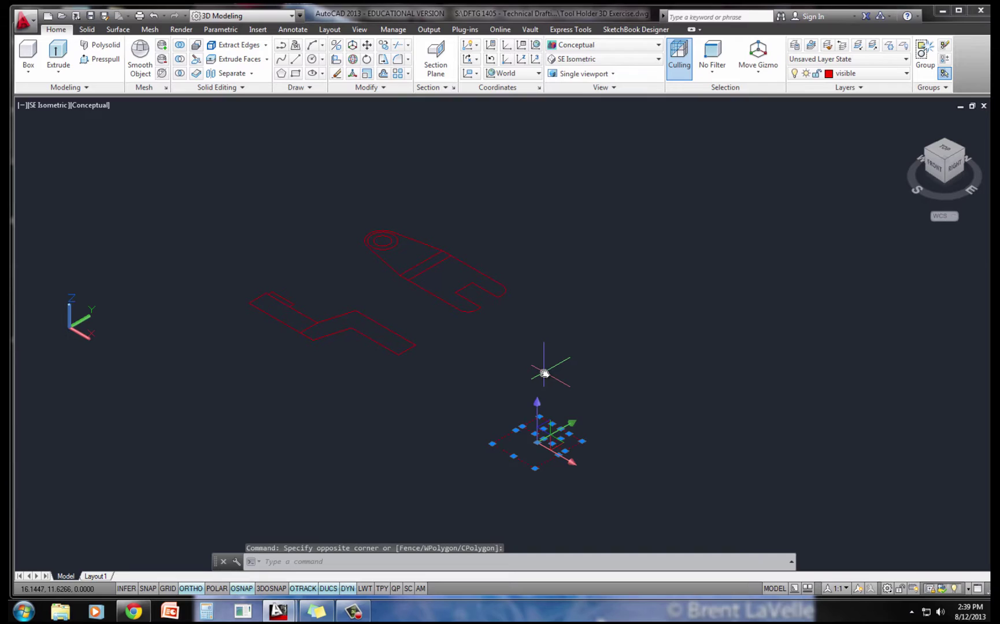
{"action": "key", "text": "Delete"}
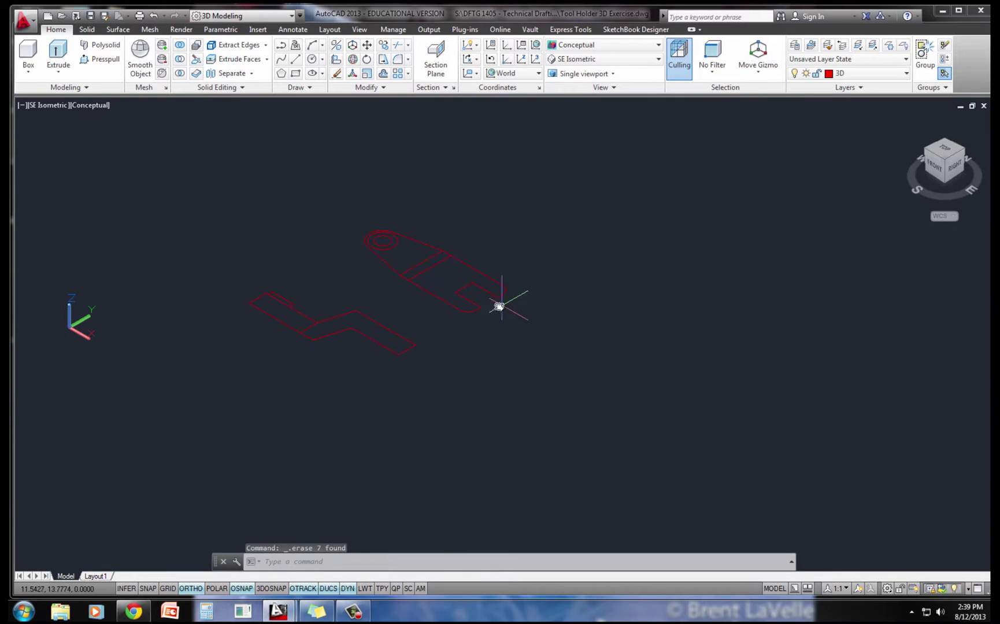
{"action": "scroll", "coordinate": [378, 257], "scroll_direction": "up", "scroll_amount": 2}
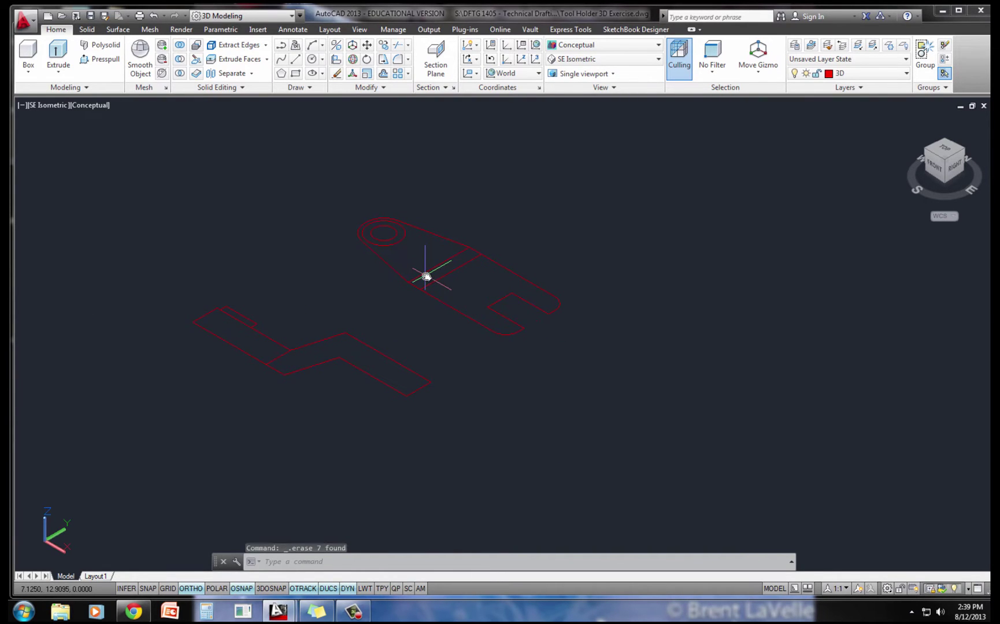
{"action": "type", "text": "tr"}
Trim a short segment off the main profile.
{"action": "key", "text": "Return"}
{"action": "key", "text": "Return"}
{"action": "left_click", "coordinate": [477, 249]}
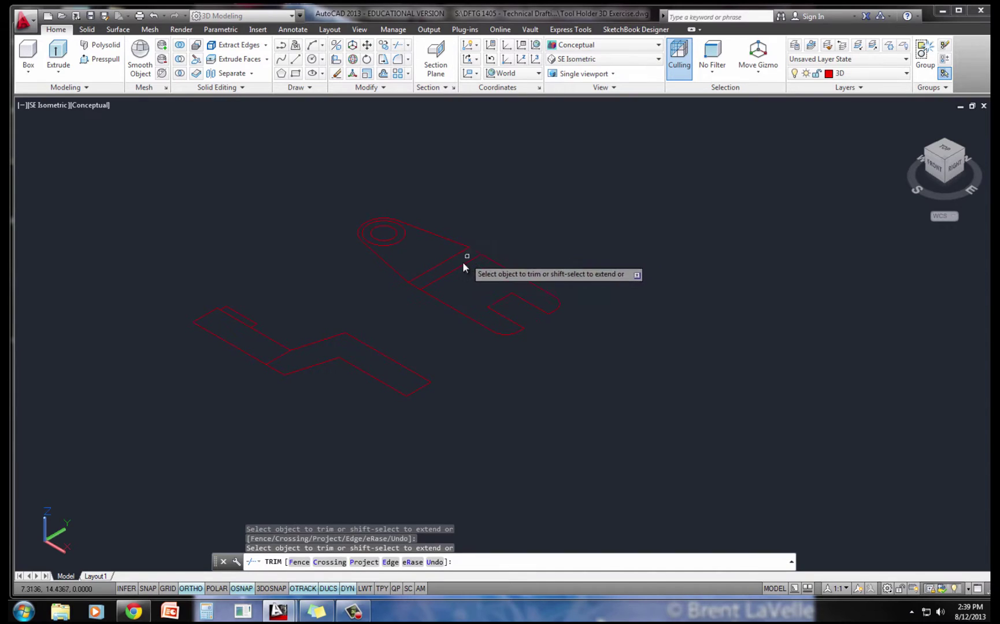
{"action": "key", "text": "Escape"}
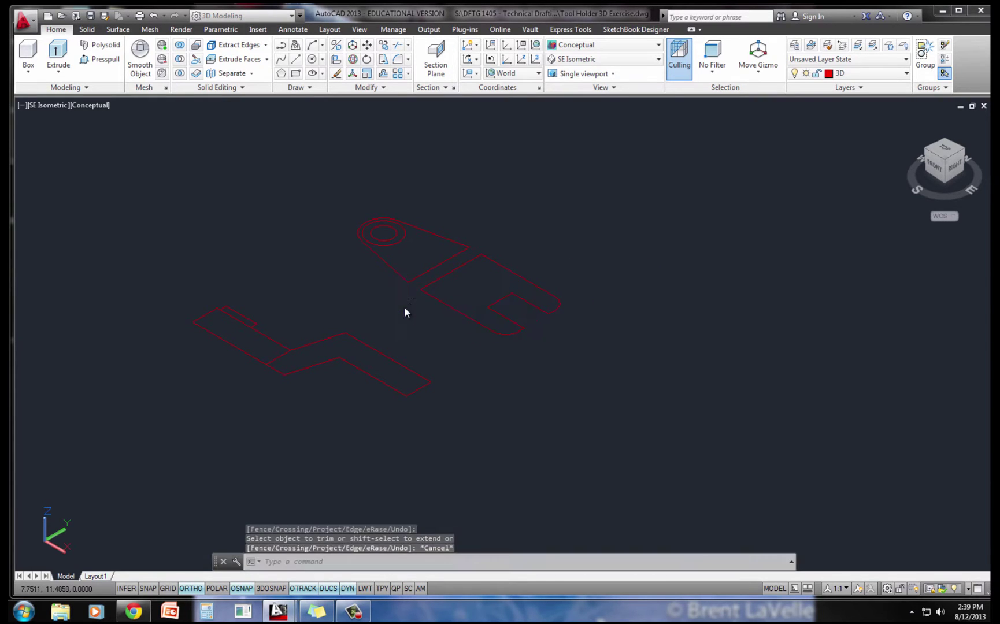
{"action": "middle_click_drag", "start_coordinate": [404, 306], "coordinate": [397, 293]}
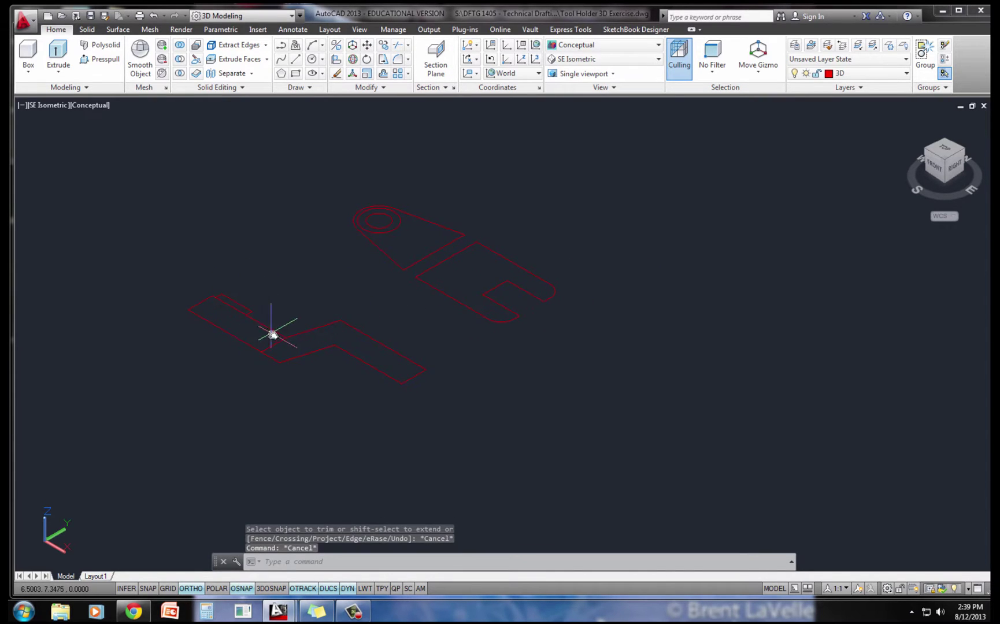
Erase the left profile's end geometry and another leftover segment.
{"action": "left_click", "coordinate": [258, 282]}
{"action": "left_click", "coordinate": [172, 318]}
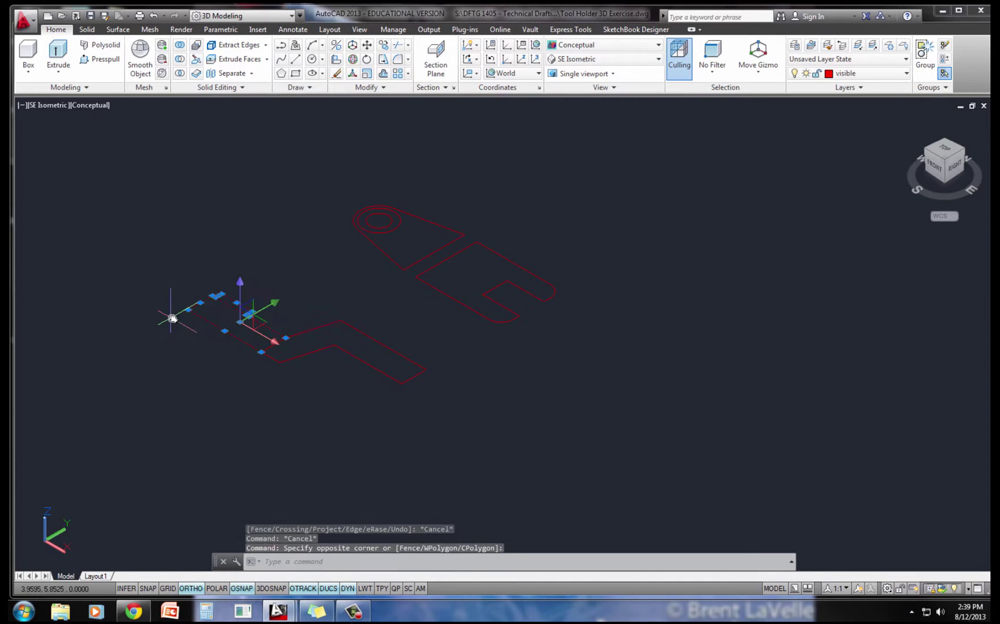
{"action": "key", "text": "Delete"}
{"action": "left_click", "coordinate": [437, 411]}
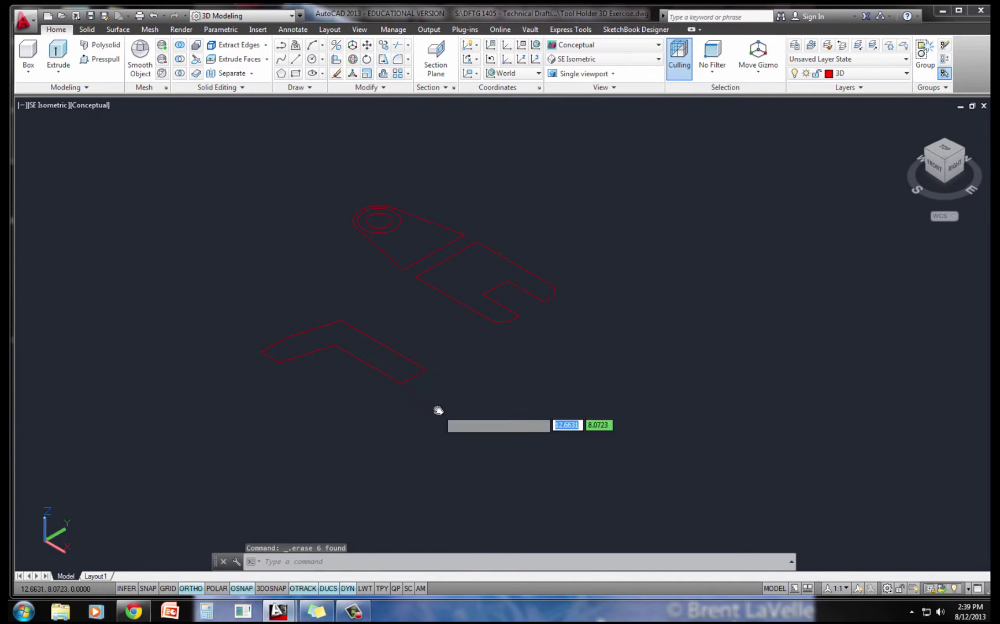
{"action": "left_click", "coordinate": [384, 372]}
{"action": "key", "text": "Delete"}
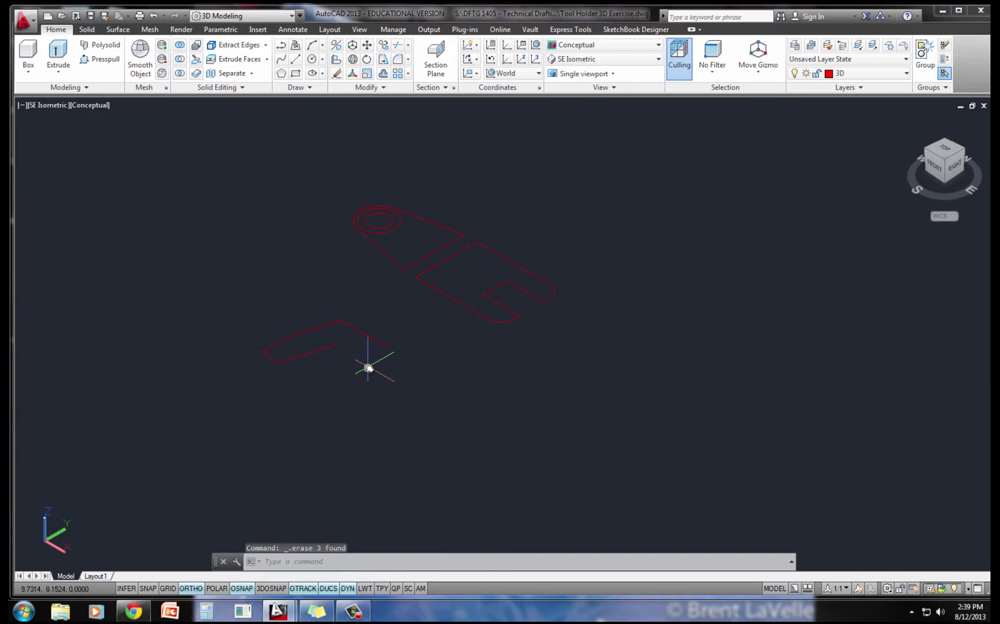
Trim off the protruding segment of the left profile.
{"action": "type", "text": "l"}
{"action": "key", "text": "Return"}
{"action": "left_click", "coordinate": [334, 345]}
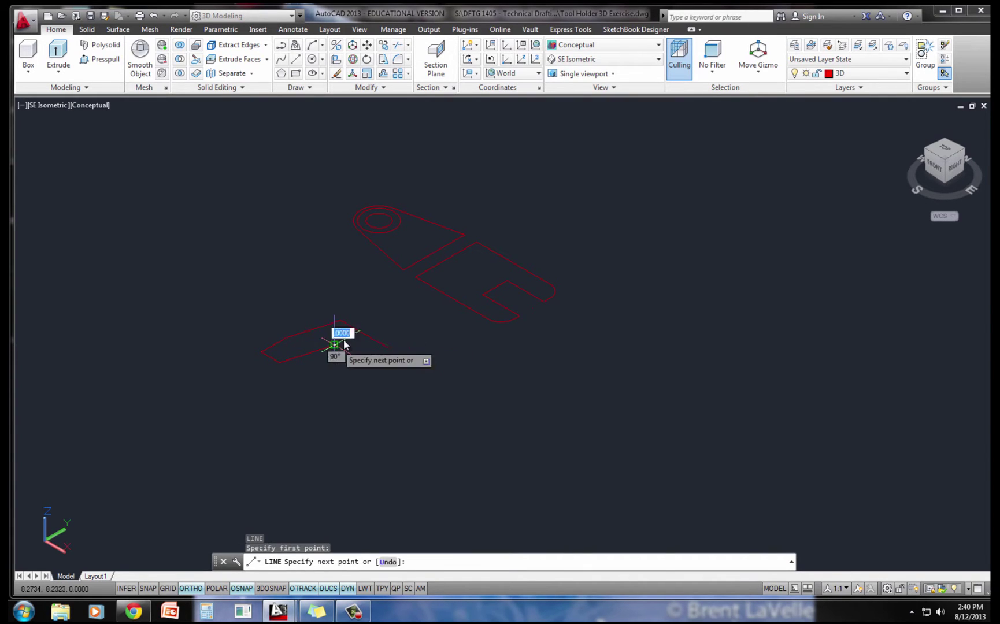
{"action": "key", "text": "Escape"}
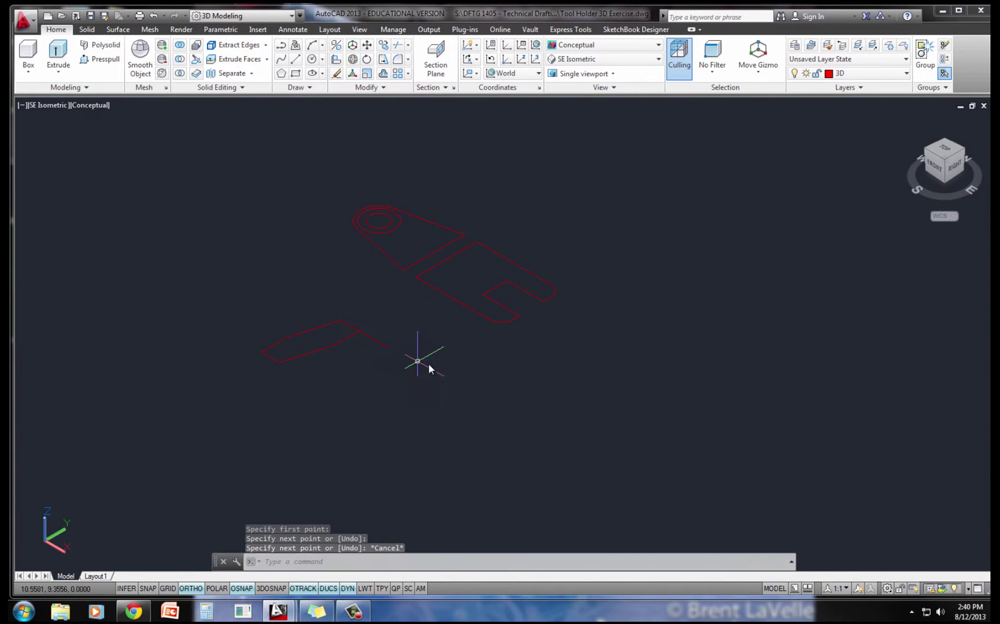
{"action": "type", "text": "tr"}
{"action": "key", "text": "Return"}
{"action": "key", "text": "Return"}
{"action": "left_click", "coordinate": [382, 343]}
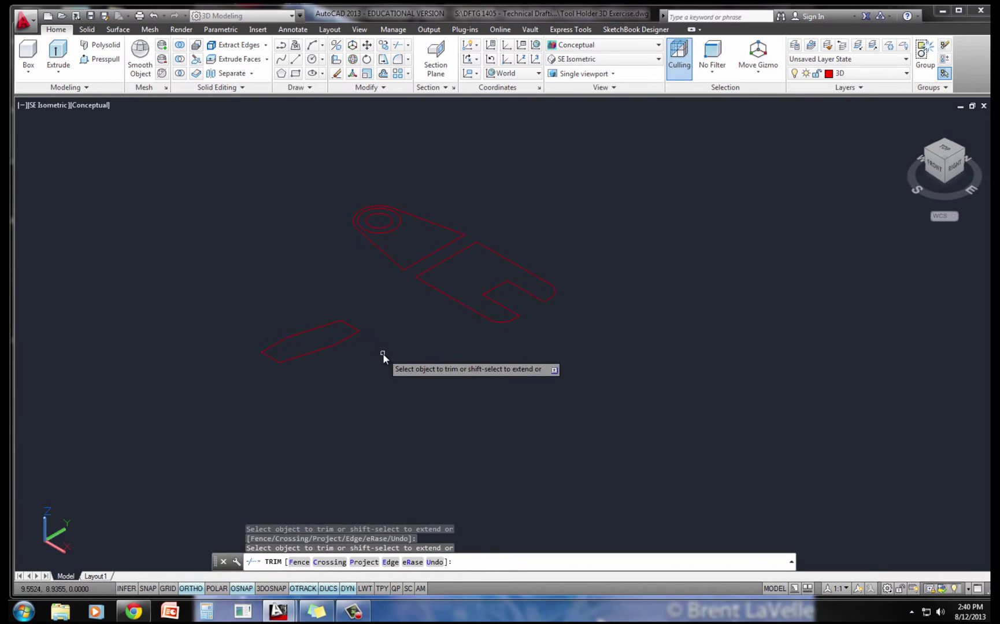
{"action": "key", "text": "Escape"}
{"action": "middle_click_drag", "start_coordinate": [357, 346], "coordinate": [351, 340]}
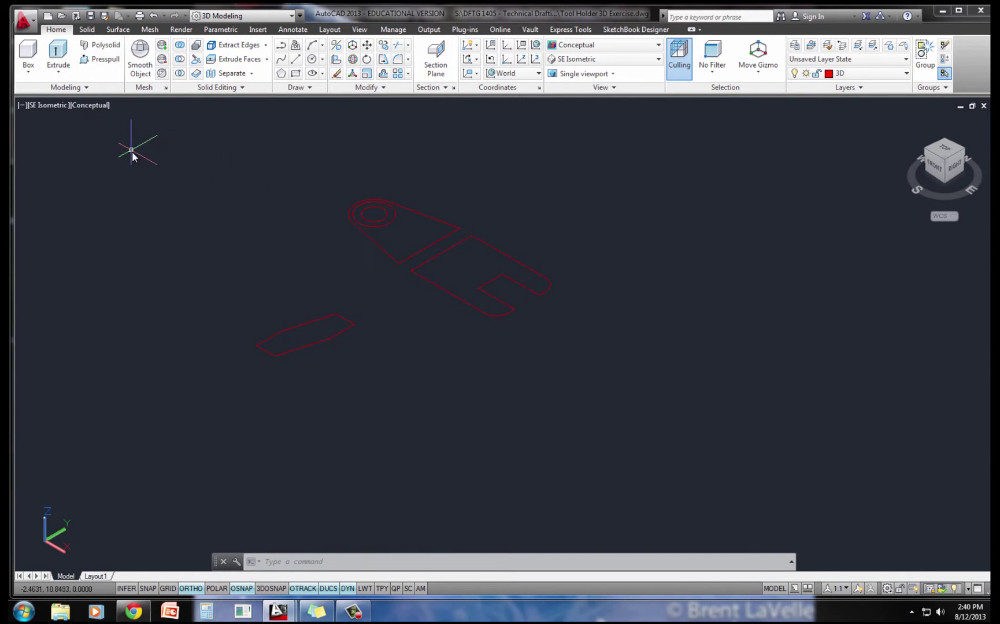
Erase the stray object near the main profile's slotted end.
{"action": "left_click", "coordinate": [554, 327]}
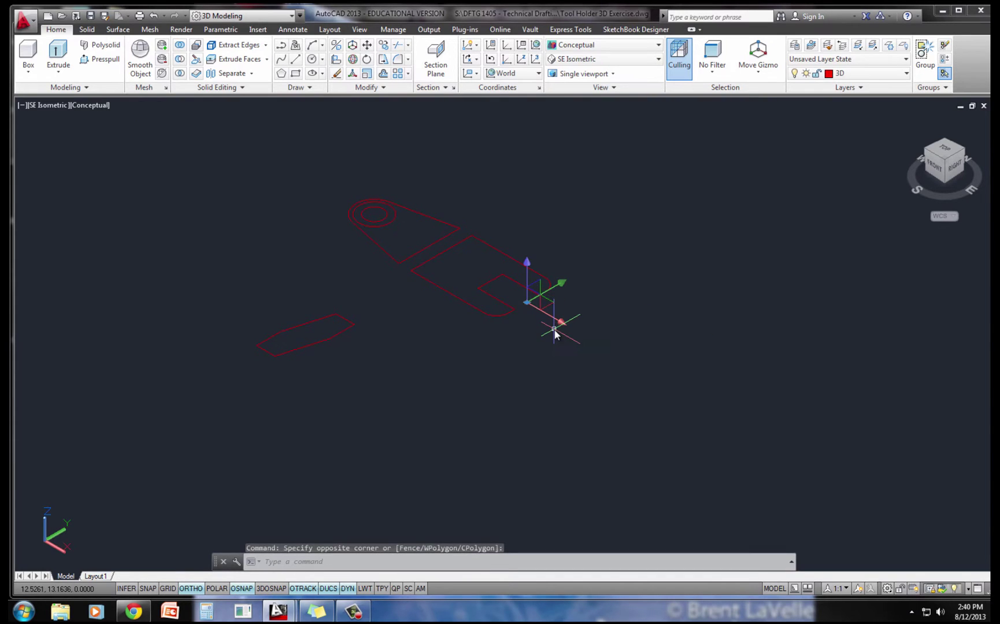
{"action": "left_click", "coordinate": [516, 302]}
{"action": "key", "text": "Delete"}
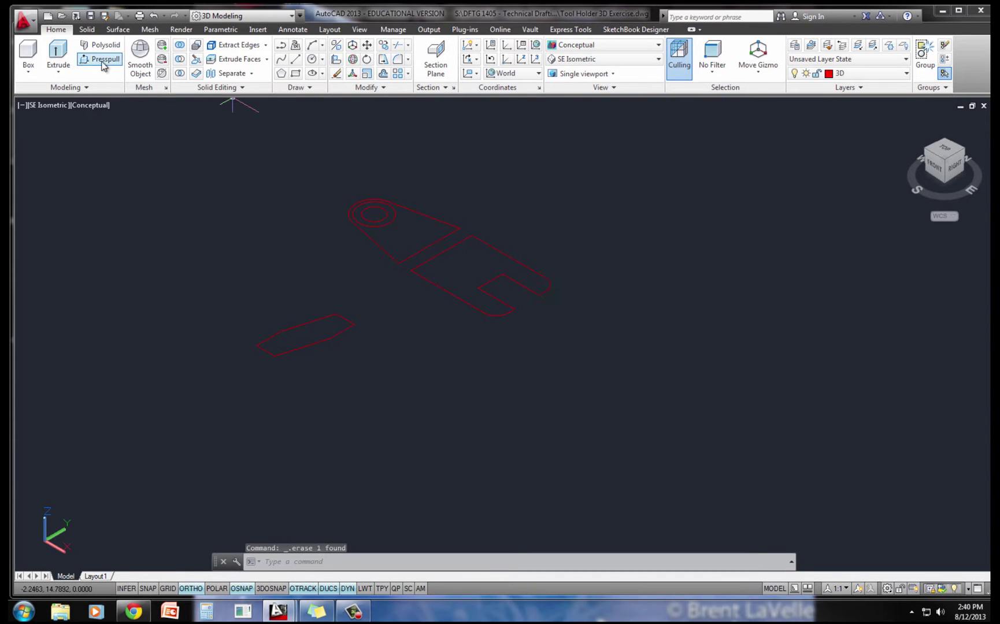
Presspull the small left profile 2.5 high and the slotted profile 1 high.
{"action": "left_click", "coordinate": [101, 59]}
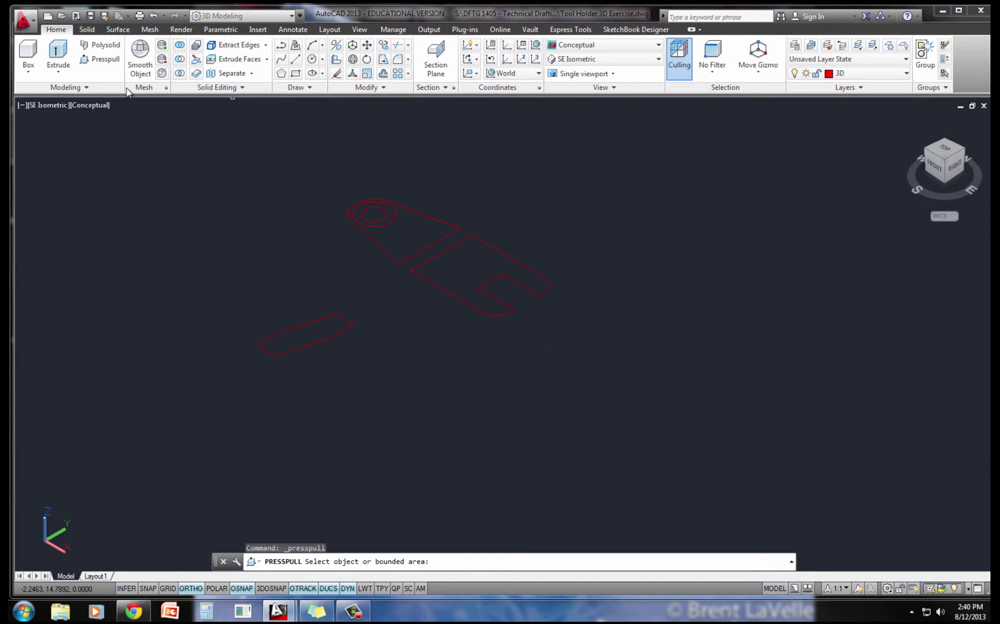
{"action": "left_click", "coordinate": [316, 337]}
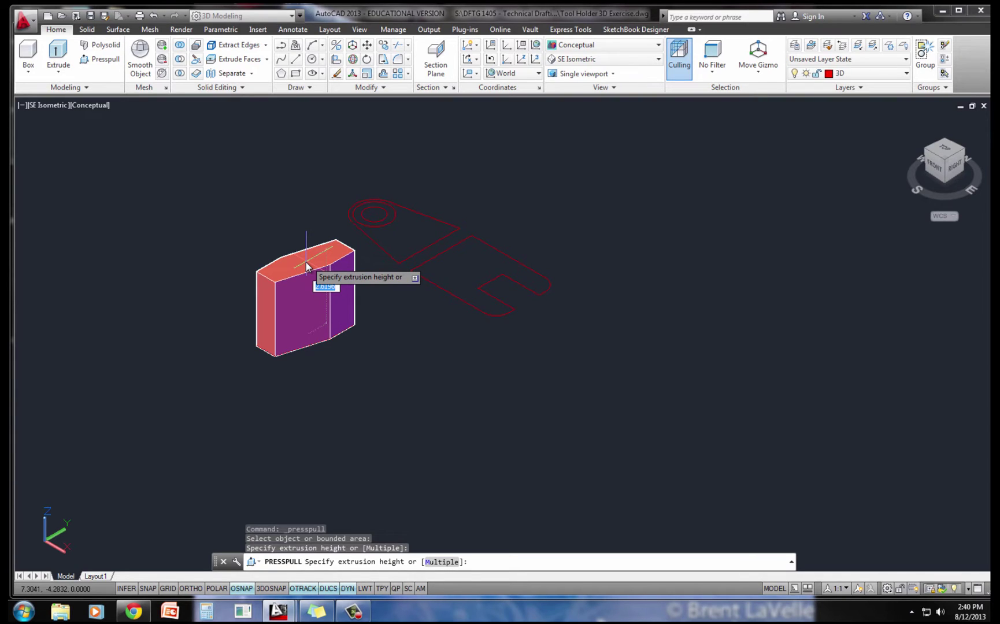
{"action": "type", "text": "2.5"}
{"action": "key", "text": "Return"}
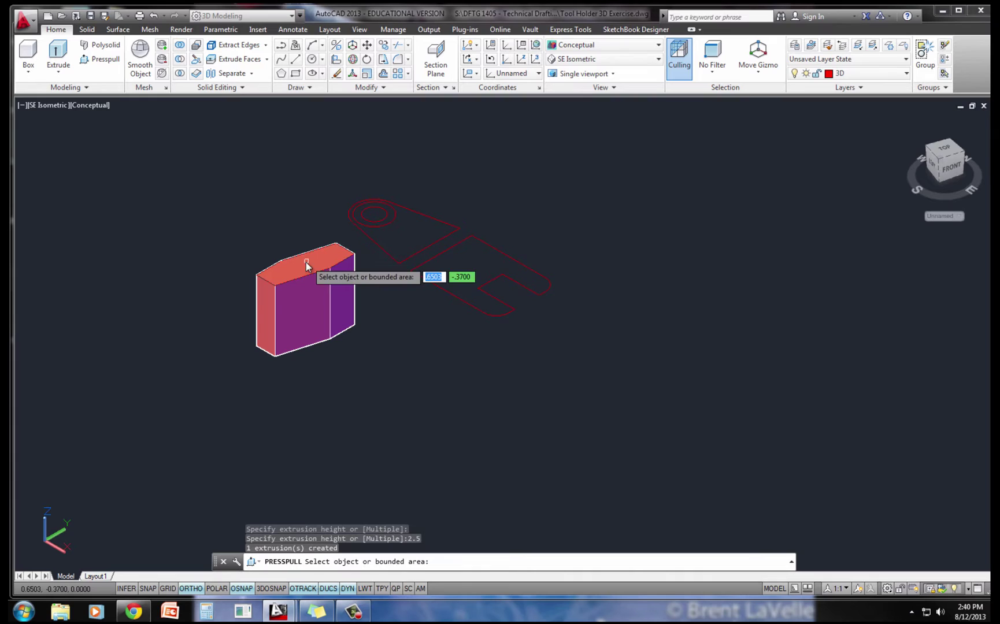
{"action": "left_click", "coordinate": [460, 267]}
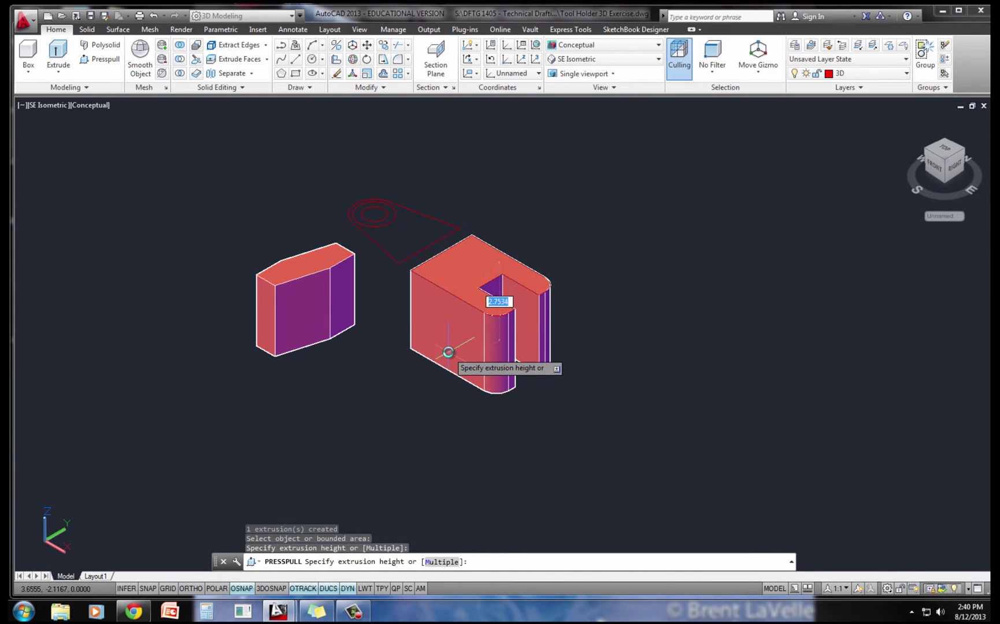
{"action": "type", "text": "1"}
{"action": "key", "text": "Return"}
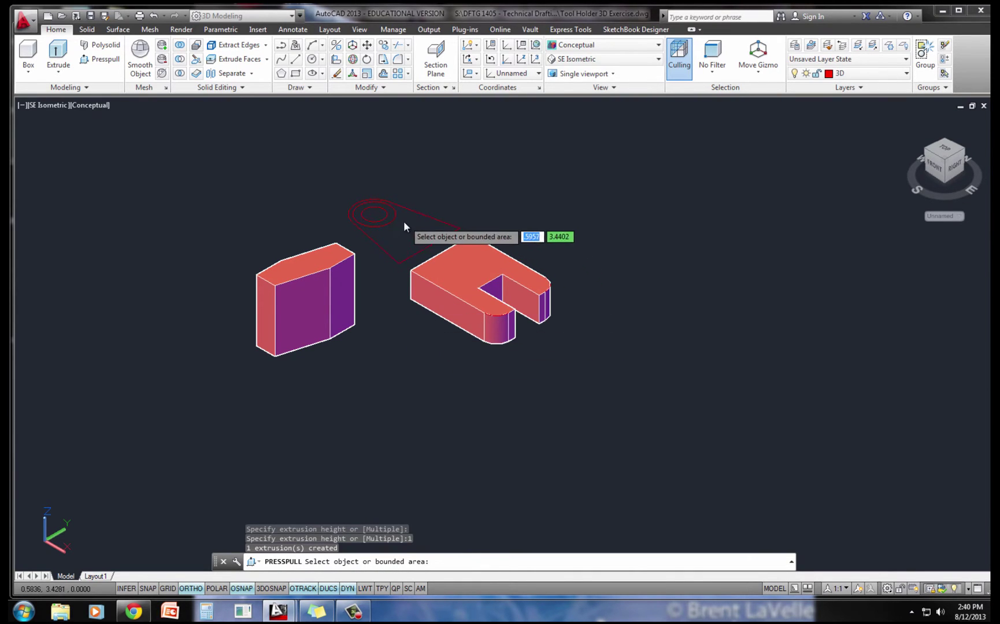
Presspull the ring between the two circles 0.25 thick.
{"action": "scroll", "coordinate": [382, 214], "scroll_direction": "up", "scroll_amount": 2}
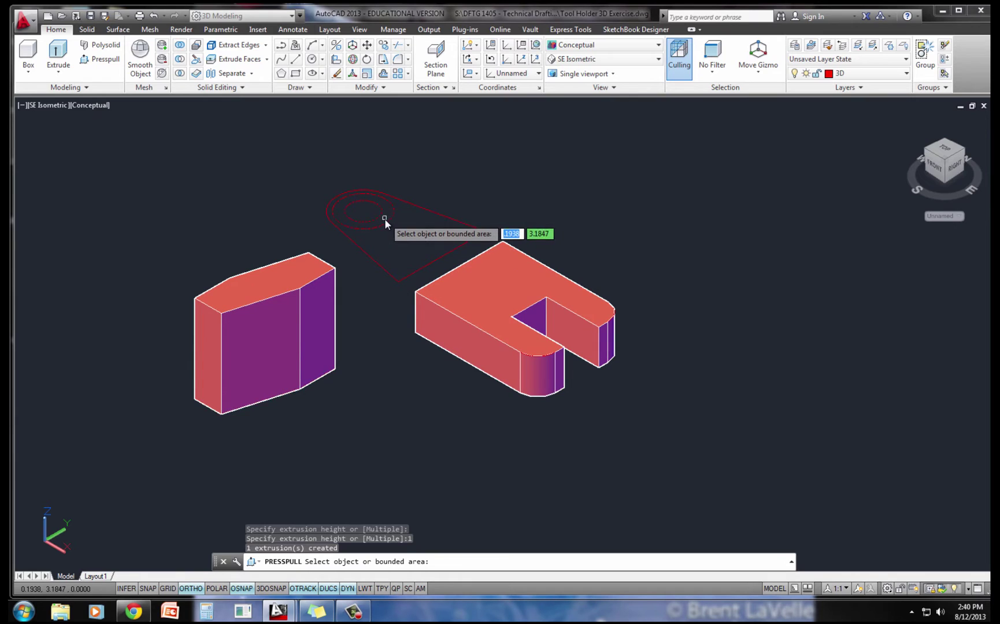
{"action": "left_click", "coordinate": [384, 218]}
{"action": "type", "text": "2"}
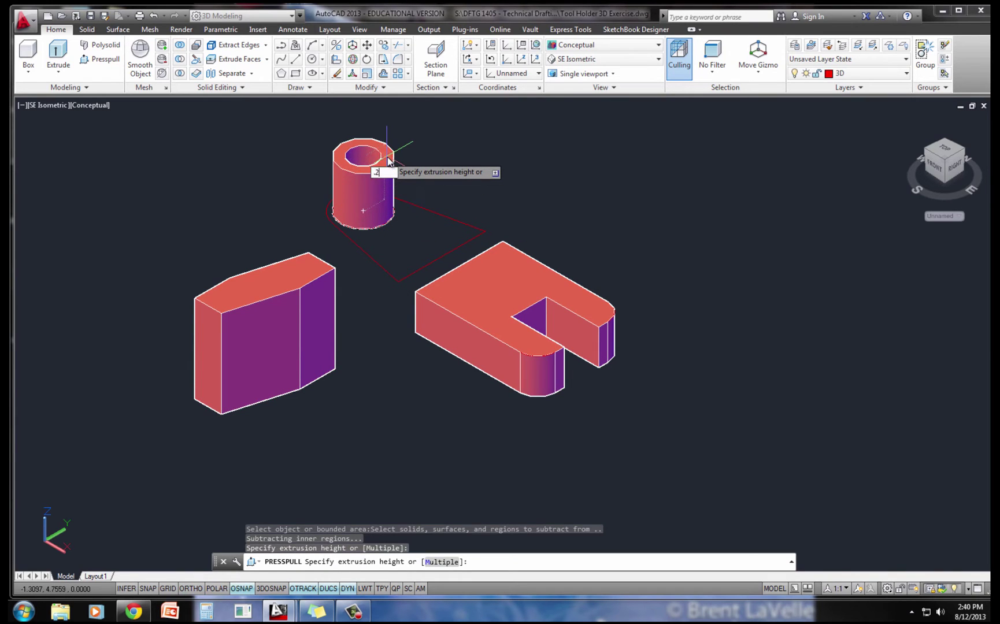
{"action": "type", "text": "5"}
{"action": "key", "text": "Return"}
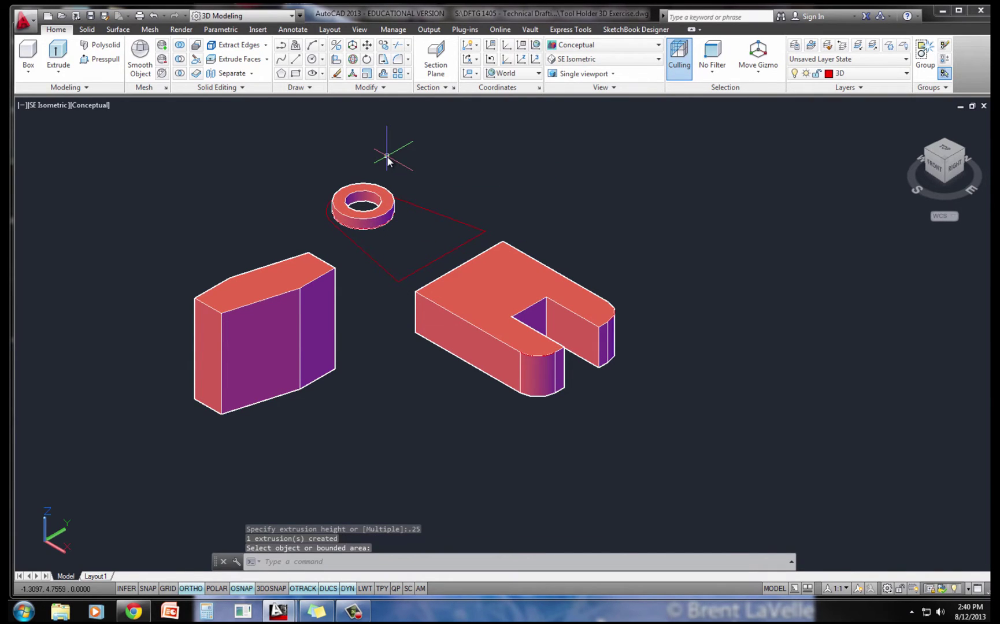
{"action": "type", "text": "m"}
Begin moving the ring, then cancel the move.
{"action": "key", "text": "Return"}
{"action": "left_click", "coordinate": [383, 200]}
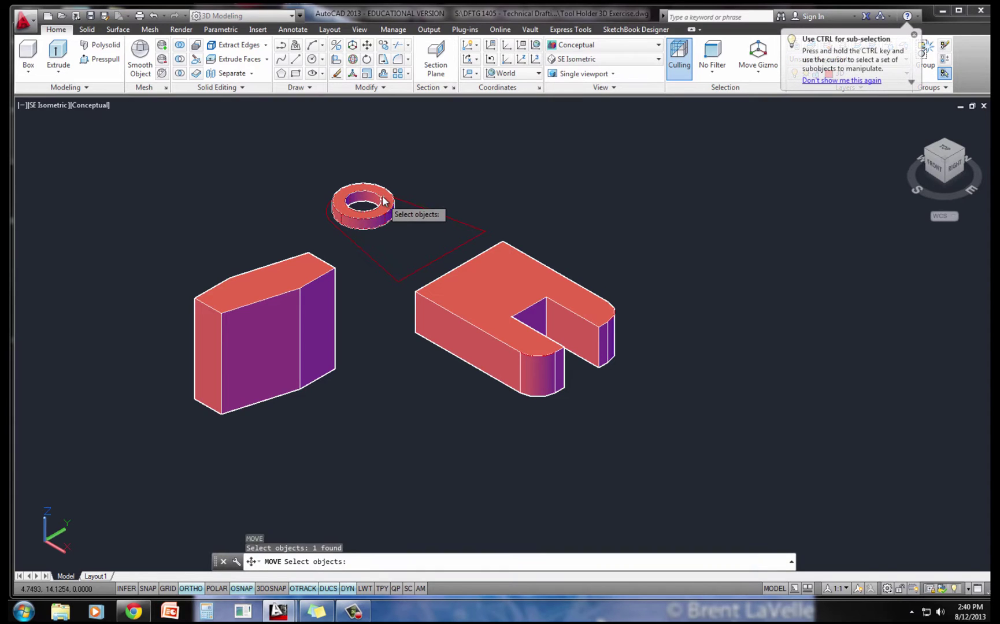
{"action": "key", "text": "Return"}
{"action": "left_click", "coordinate": [383, 199]}
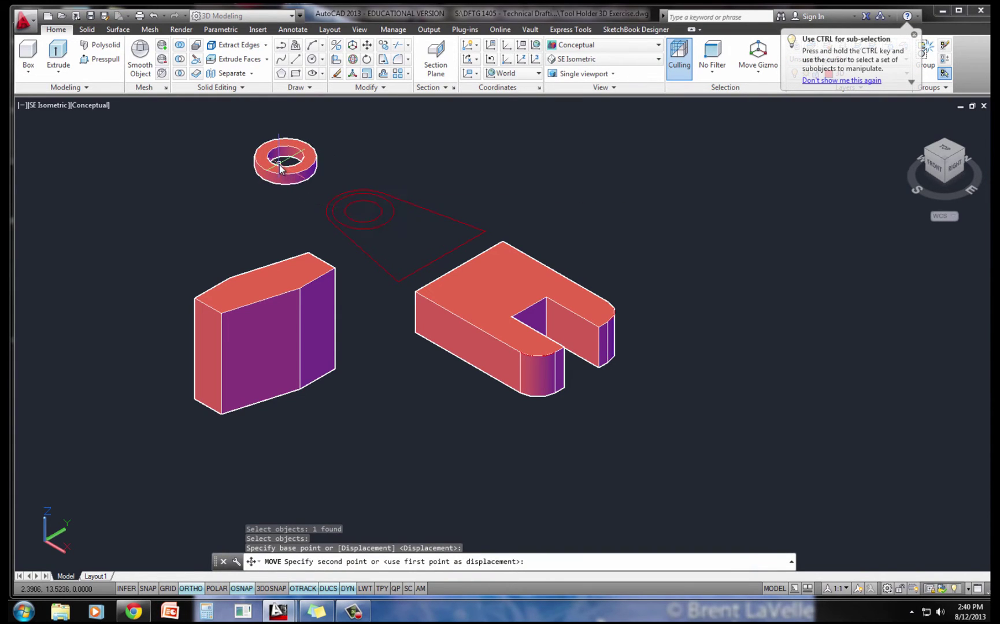
{"action": "key", "text": "Escape"}
{"action": "key", "text": "Escape"}
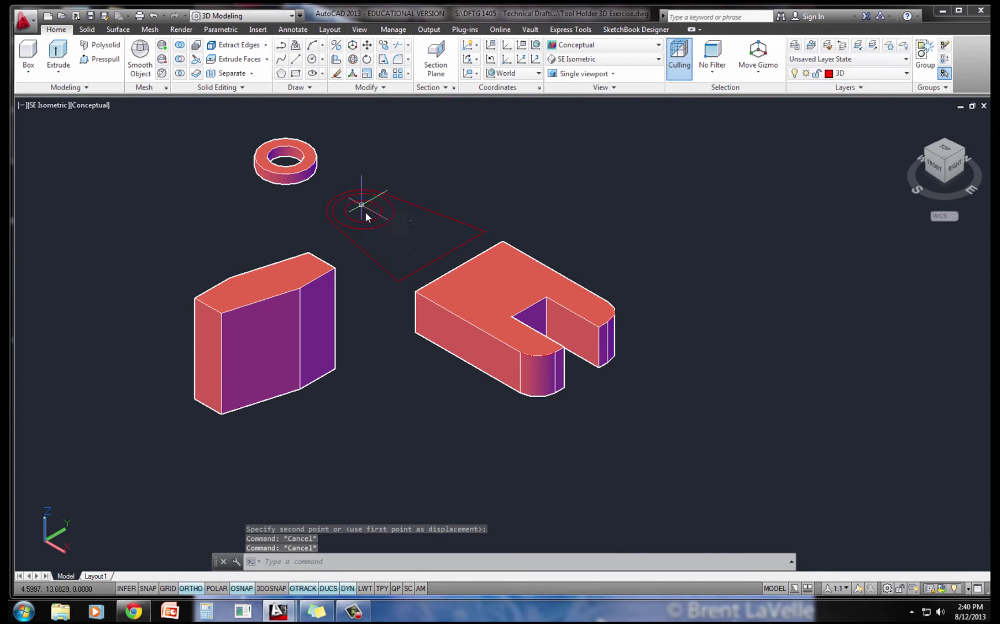
Abandon a first plate extrusion attempt and erase the stray circle object.
{"action": "left_click", "coordinate": [101, 59]}
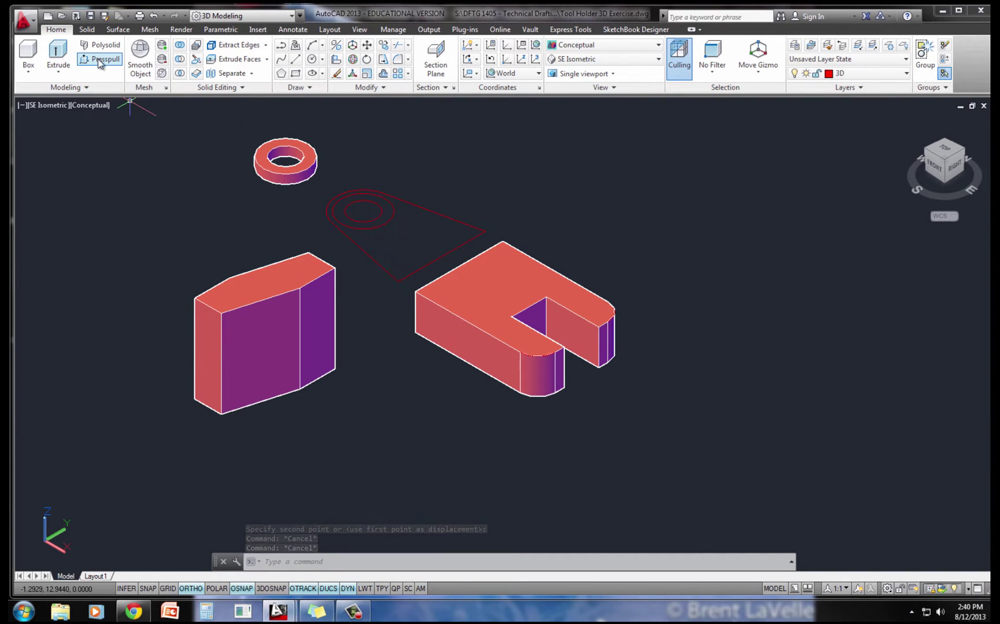
{"action": "left_click", "coordinate": [405, 242]}
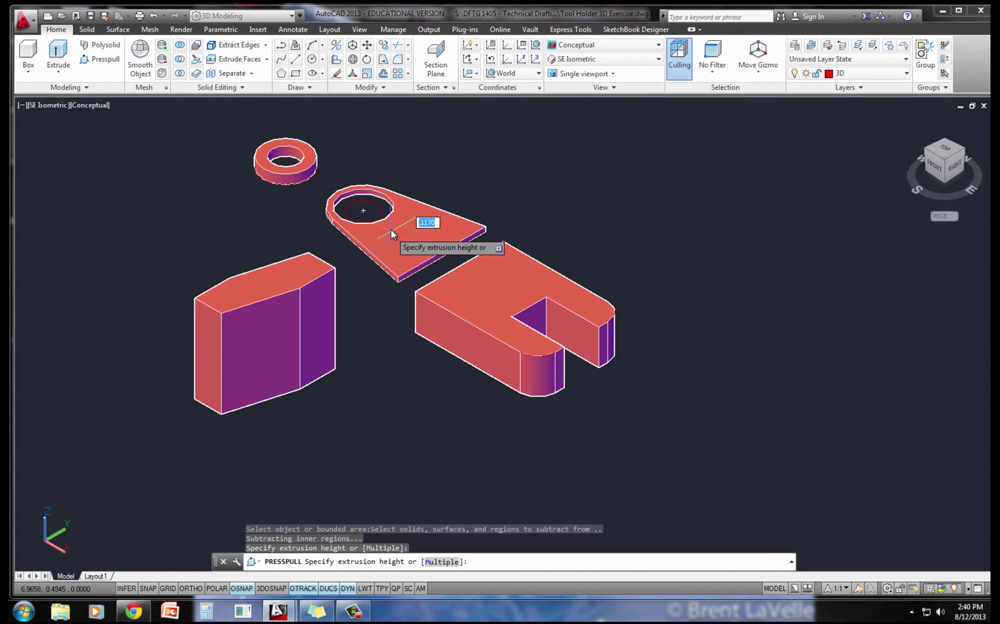
{"action": "left_click", "coordinate": [391, 230]}
{"action": "key", "text": "Escape"}
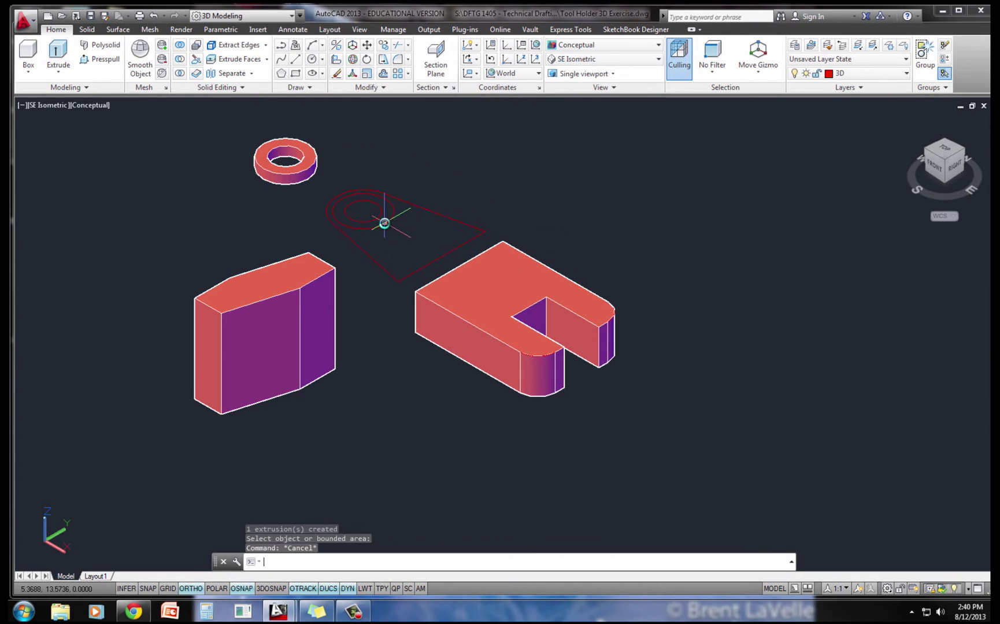
{"action": "left_click", "coordinate": [383, 222]}
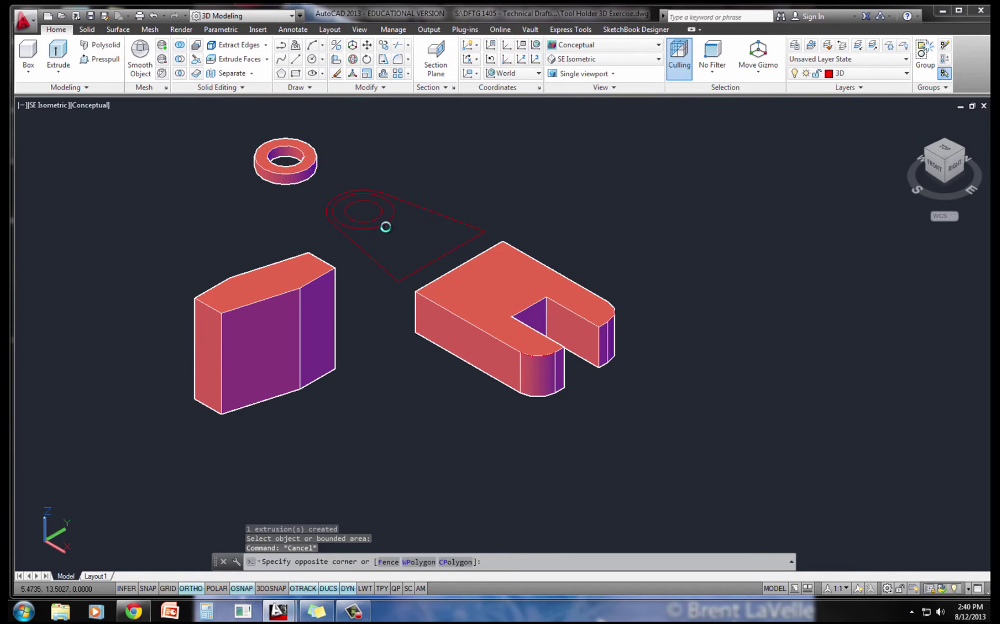
{"action": "left_click", "coordinate": [381, 223]}
{"action": "key", "text": "Delete"}
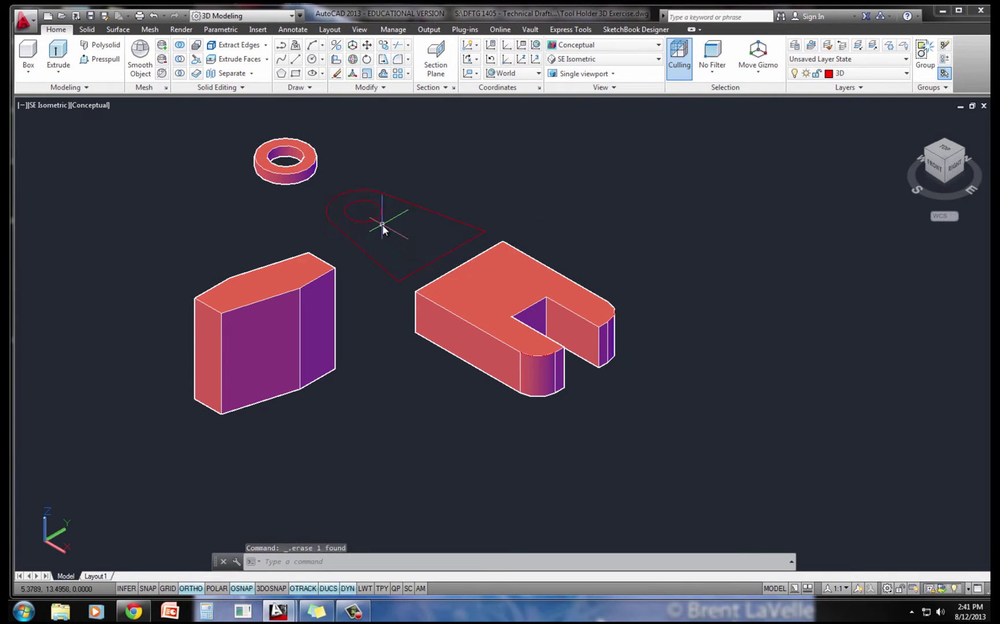
Presspull the tapered plate area 1 unit thick.
{"action": "left_click", "coordinate": [101, 58]}
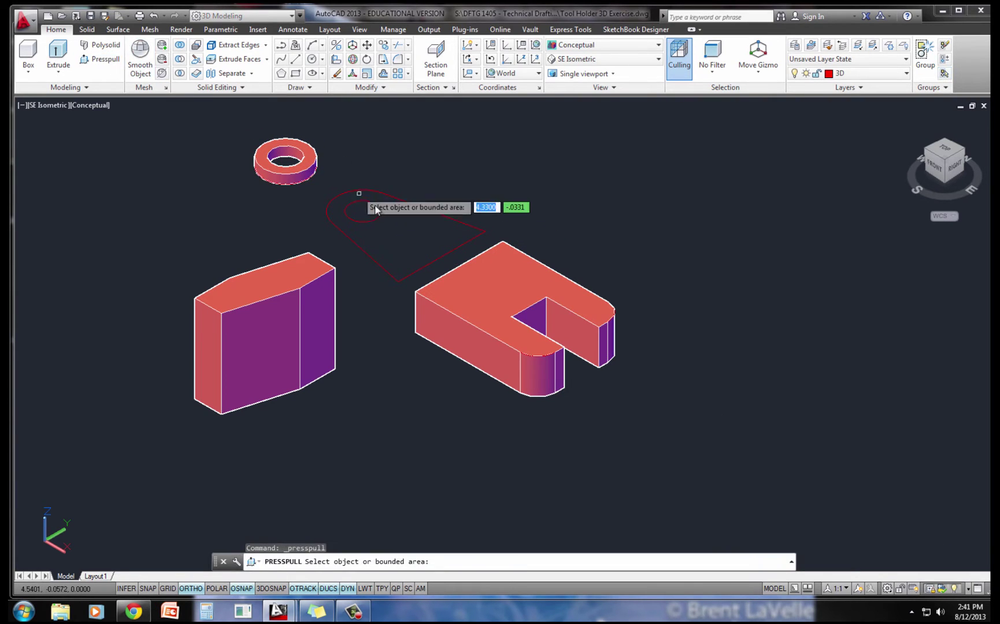
{"action": "left_click", "coordinate": [412, 232]}
{"action": "type", "text": "1"}
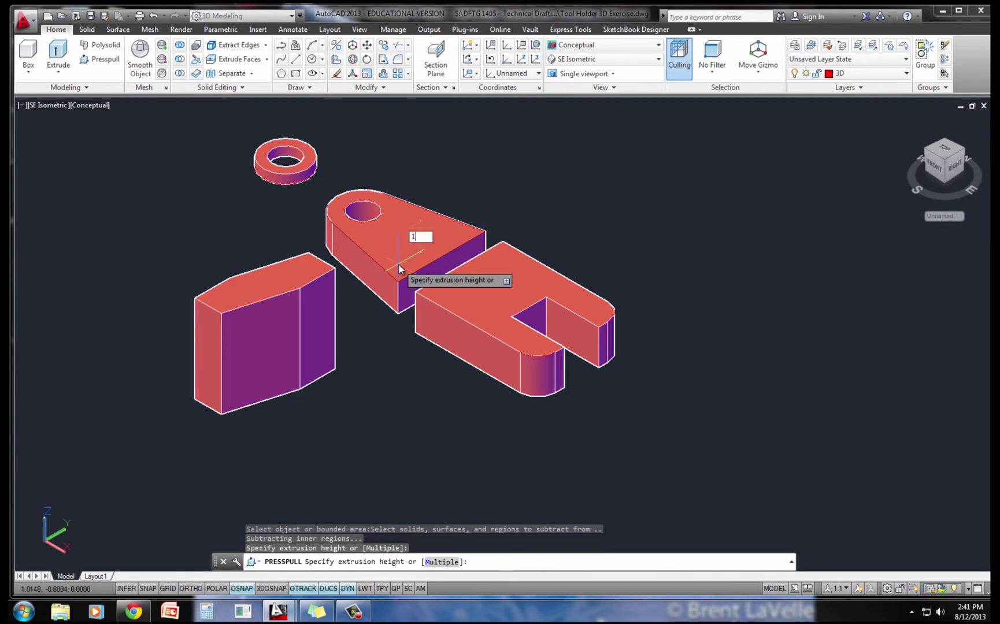
{"action": "key", "text": "Return"}
Move the washer ring onto the tapered plate's round end.
{"action": "key", "text": "Return"}
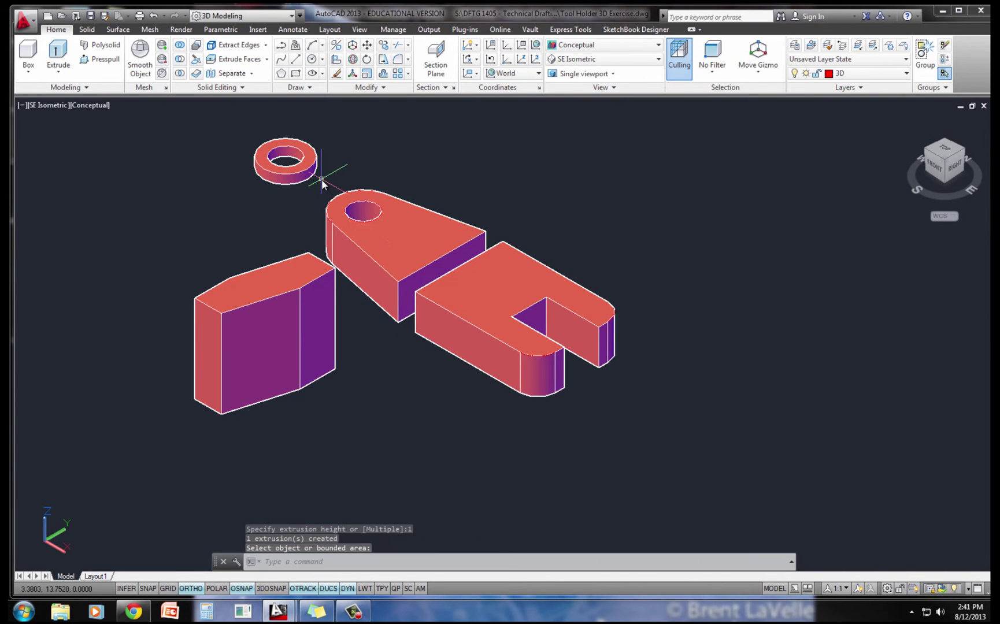
{"action": "type", "text": "m"}
{"action": "key", "text": "Return"}
{"action": "left_click", "coordinate": [286, 165]}
{"action": "key", "text": "Return"}
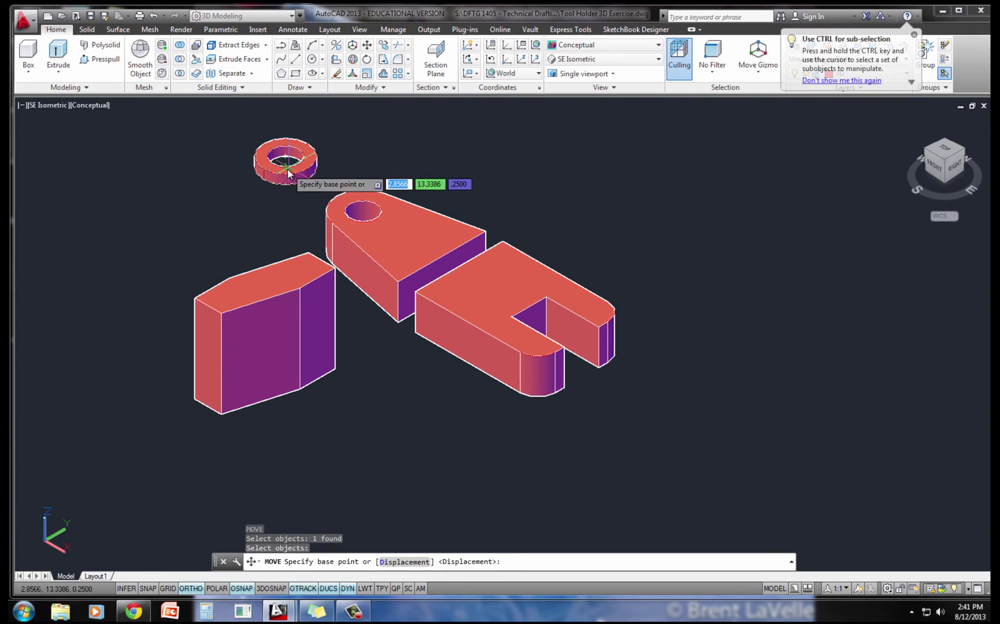
{"action": "left_click", "coordinate": [286, 167]}
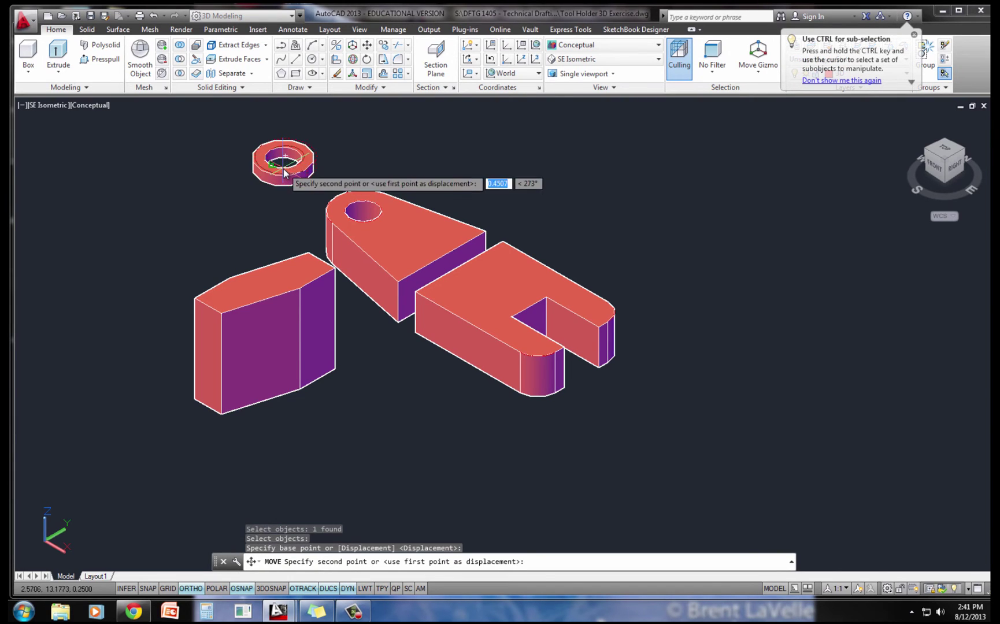
{"action": "left_click", "coordinate": [363, 215]}
{"action": "middle_click_drag", "start_coordinate": [325, 258], "coordinate": [306, 232]}
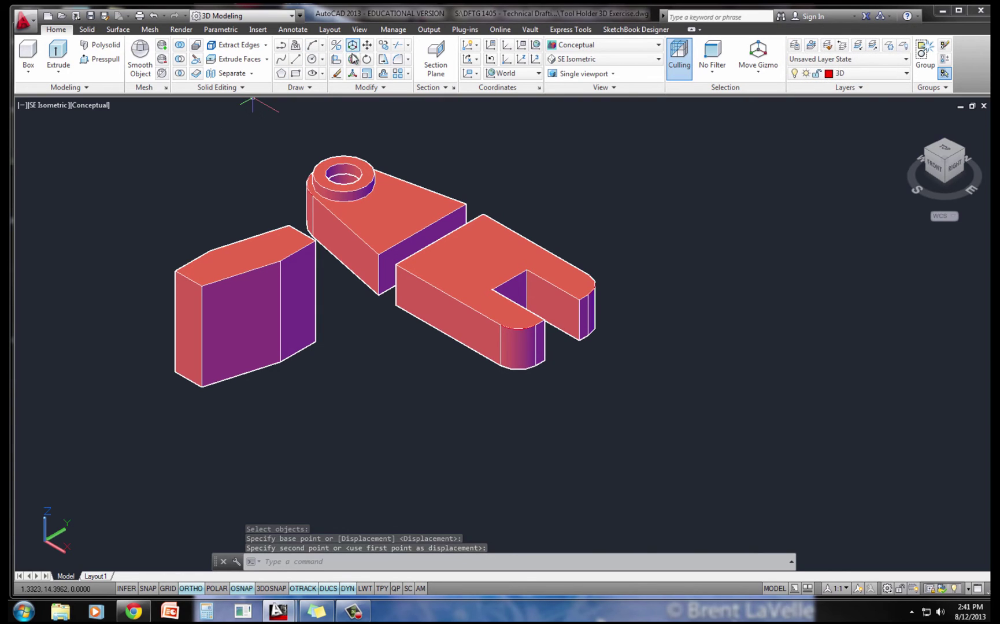
Rotate the left angled block in 3D about the red axis.
{"action": "left_click", "coordinate": [275, 247]}
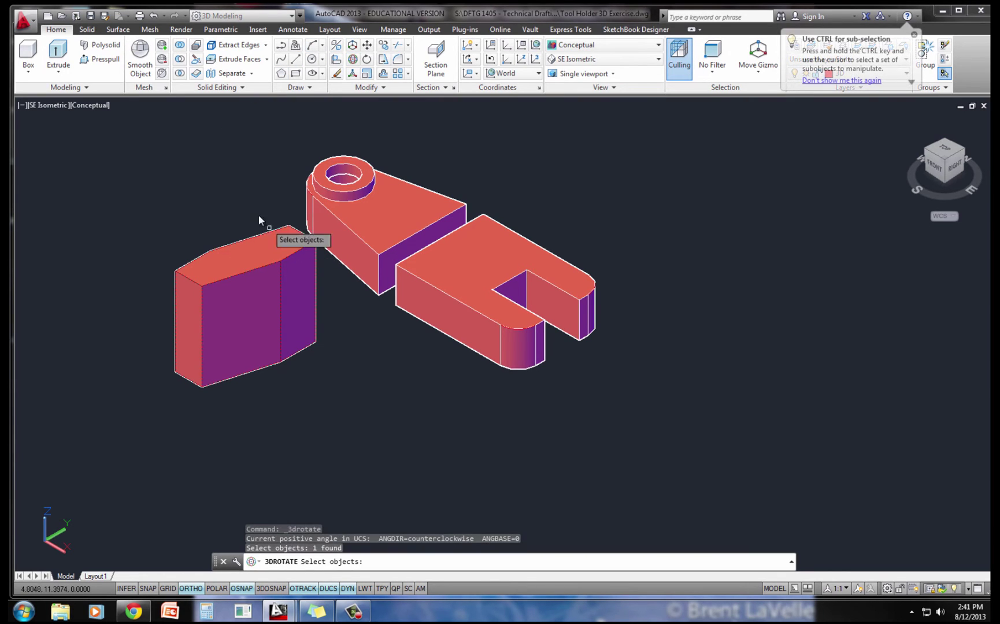
{"action": "key", "text": "Return"}
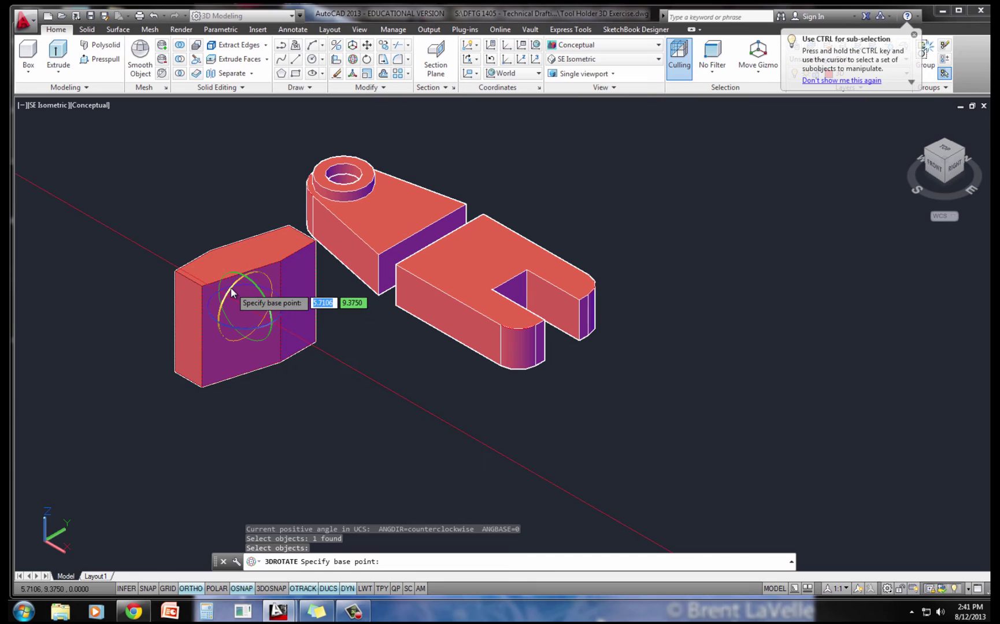
{"action": "left_click", "coordinate": [245, 306]}
{"action": "left_click", "coordinate": [210, 205]}
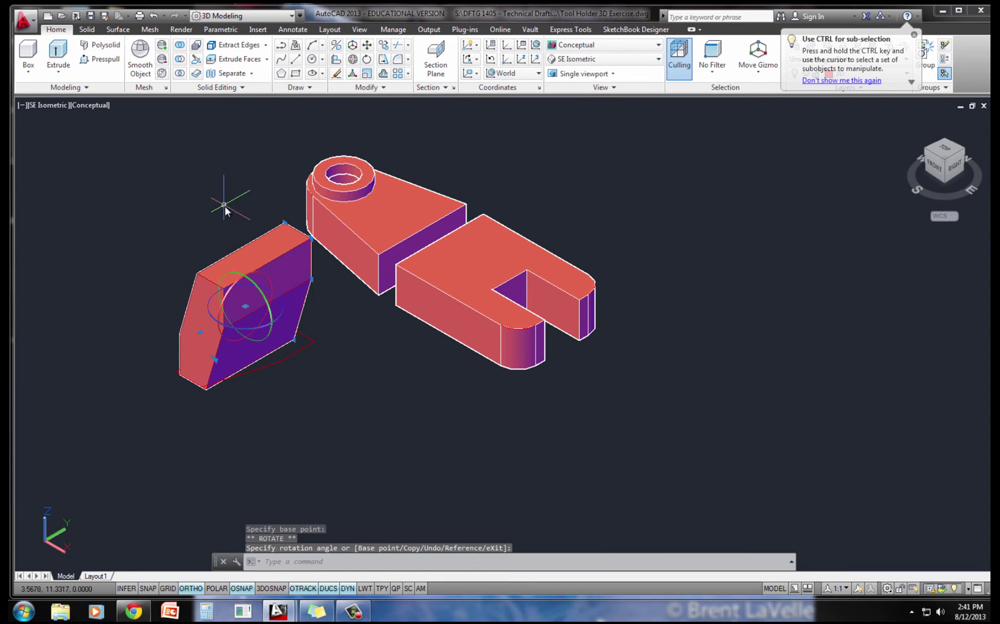
{"action": "key", "text": "Escape"}
{"action": "middle_click_drag", "start_coordinate": [265, 249], "coordinate": [257, 216]}
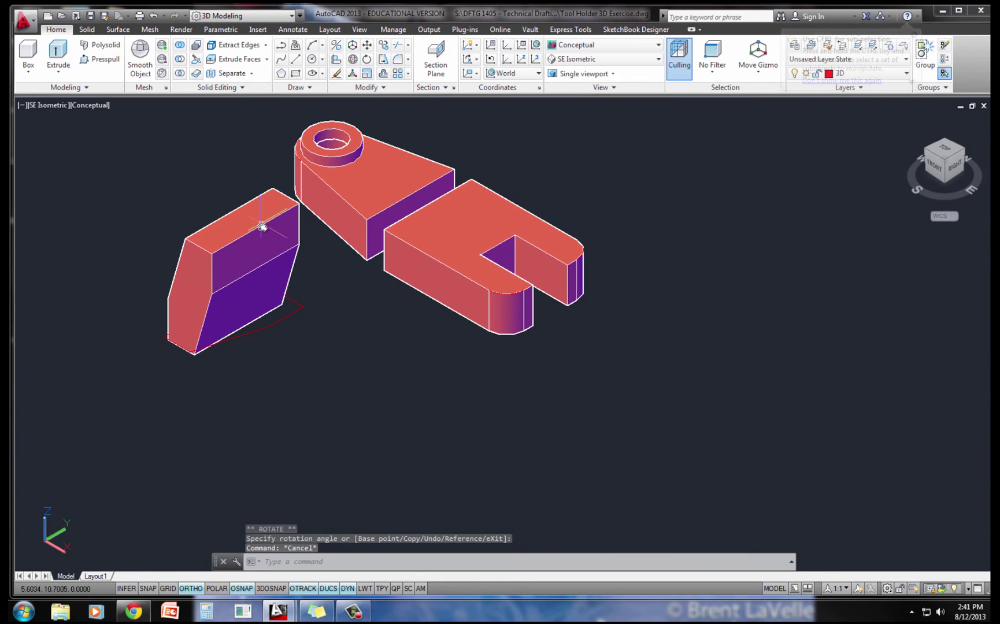
{"action": "type", "text": "m"}
{"action": "key", "text": "Return"}
Move the slotted part onto the left angled block.
{"action": "left_click", "coordinate": [447, 252]}
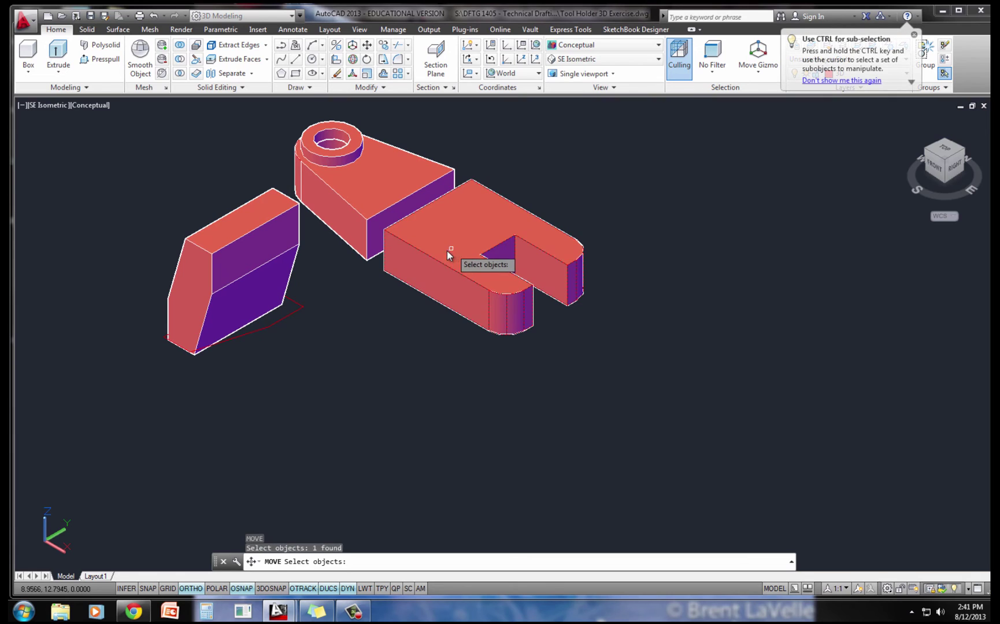
{"action": "key", "text": "Return"}
{"action": "left_click", "coordinate": [385, 231]}
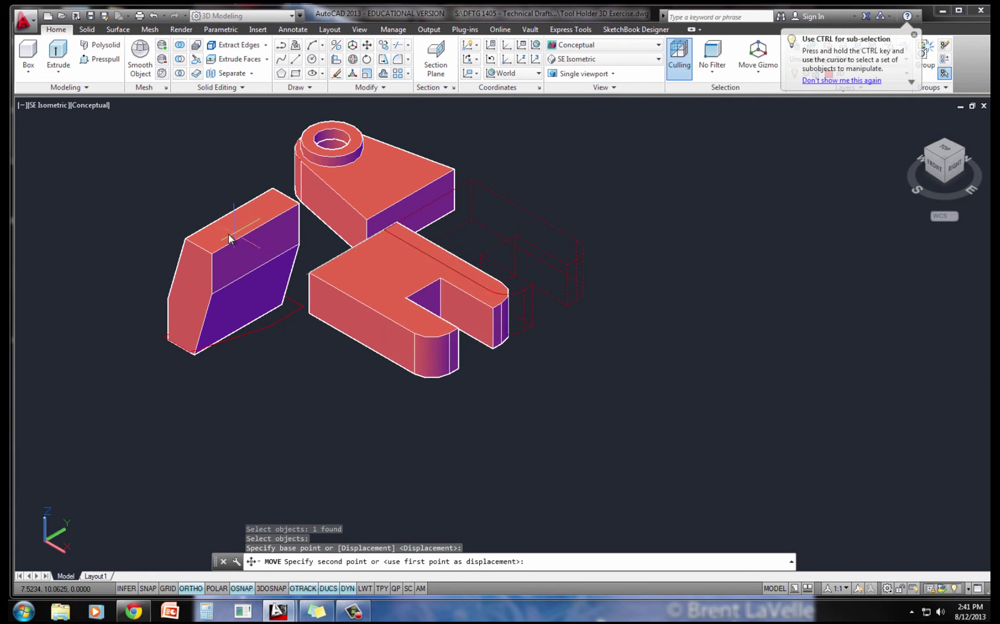
{"action": "left_click", "coordinate": [184, 239]}
Move the two assembled parts against the plate's edge from the block corner.
{"action": "key", "text": "Return"}
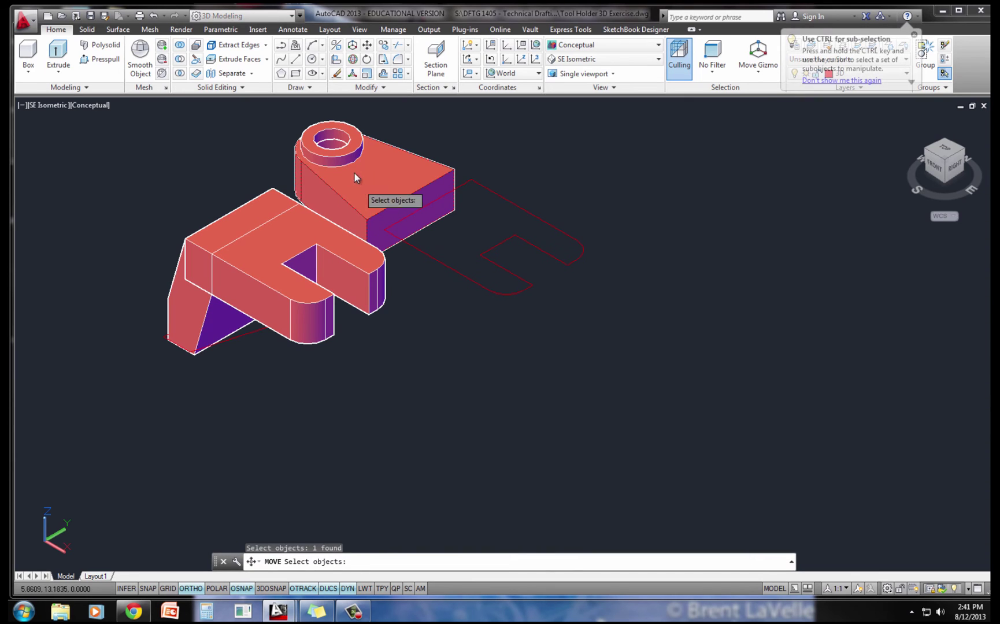
{"action": "left_click", "coordinate": [354, 174]}
{"action": "key", "text": "Return"}
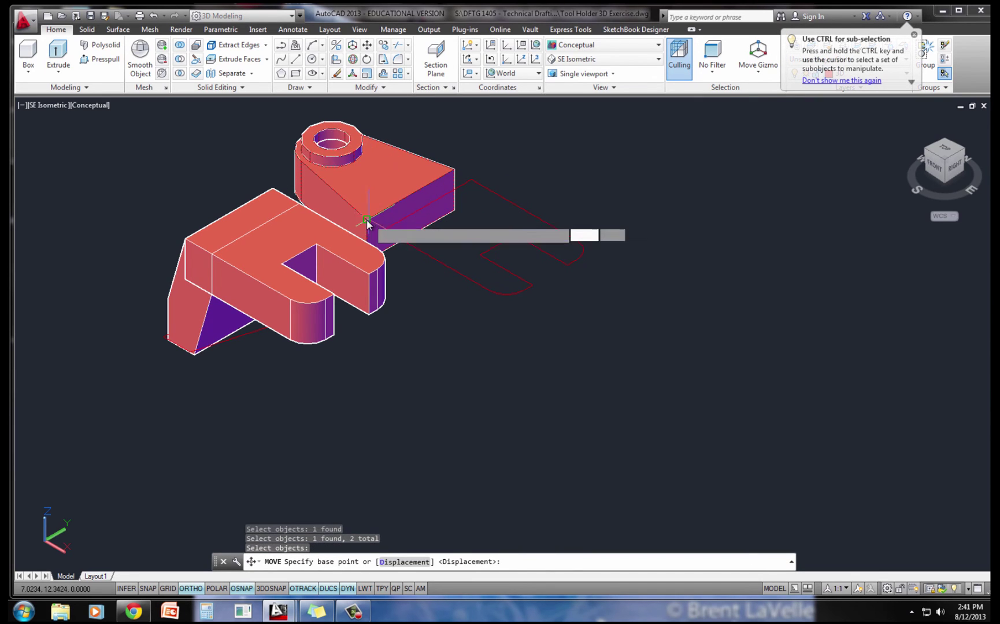
{"action": "left_click", "coordinate": [366, 221]}
{"action": "left_click", "coordinate": [219, 339]}
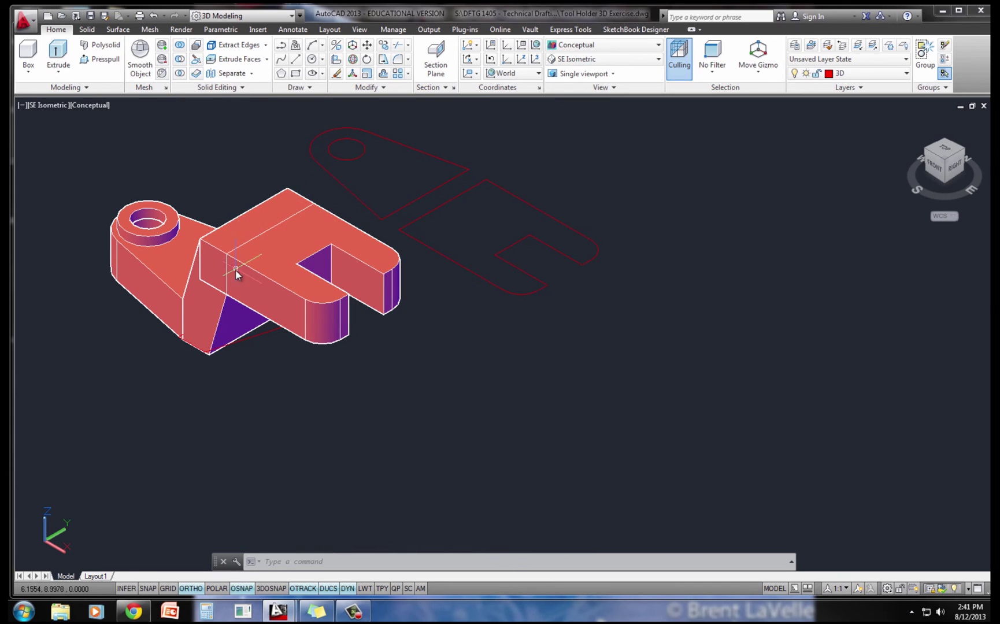
Union the four solid pieces into a single tool holder solid.
{"action": "left_click", "coordinate": [179, 51]}
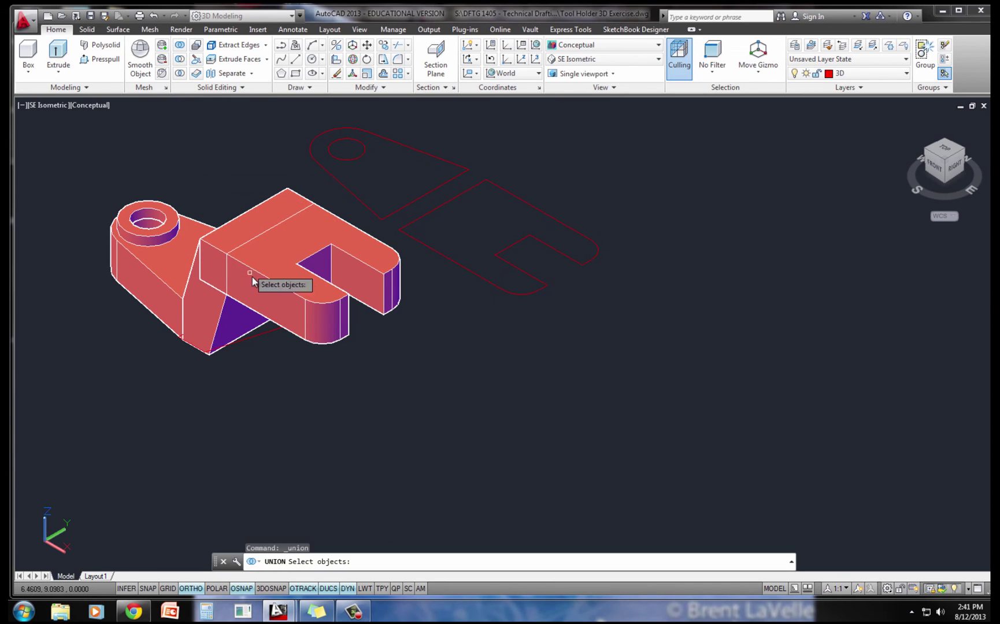
{"action": "left_click", "coordinate": [266, 291]}
{"action": "left_click", "coordinate": [188, 323]}
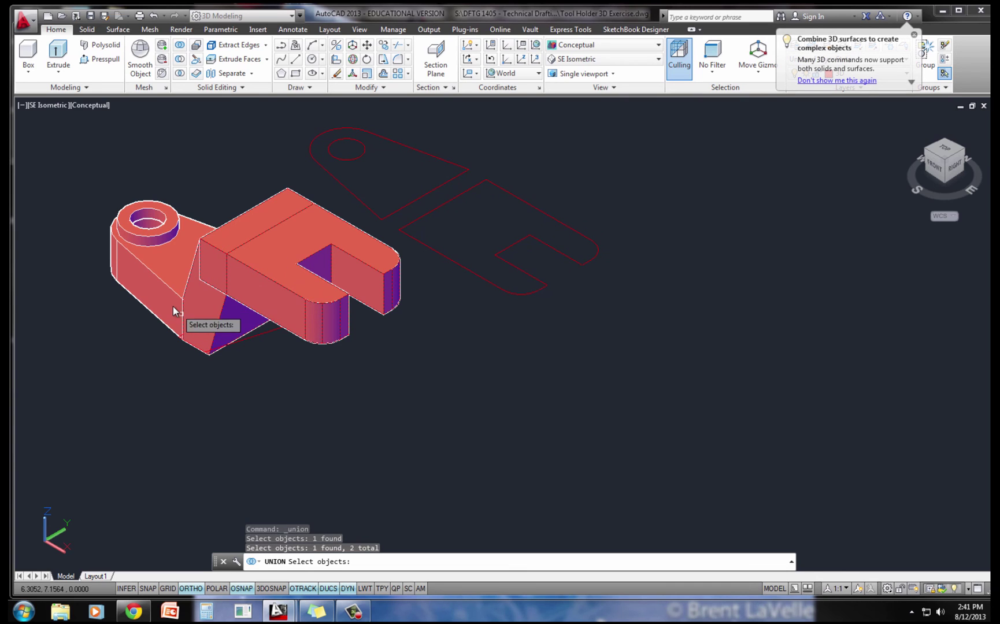
{"action": "left_click", "coordinate": [154, 229]}
{"action": "left_click", "coordinate": [159, 236]}
{"action": "key", "text": "Return"}
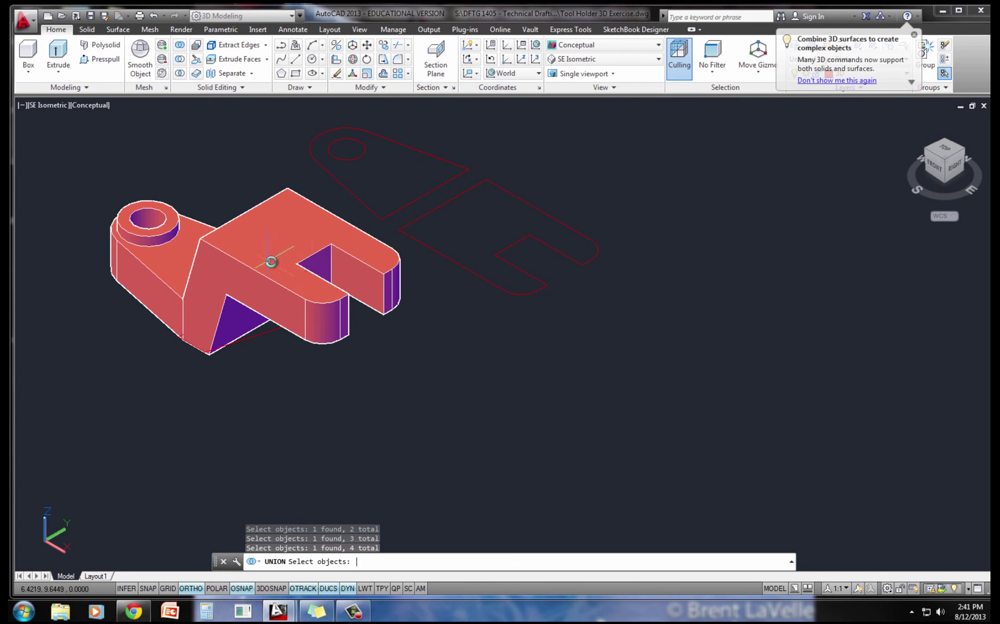
Move the merged solid clear of the flat outlines.
{"action": "middle_click_drag", "start_coordinate": [258, 299], "coordinate": [267, 290]}
{"action": "type", "text": "m"}
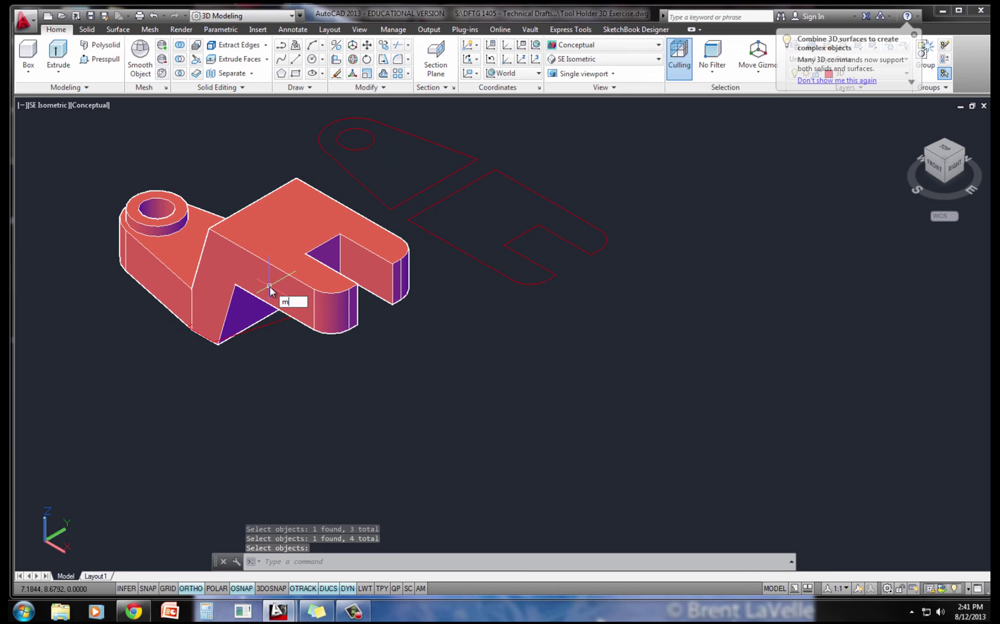
{"action": "key", "text": "Return"}
{"action": "left_click", "coordinate": [258, 254]}
{"action": "key", "text": "Return"}
{"action": "left_click", "coordinate": [258, 255]}
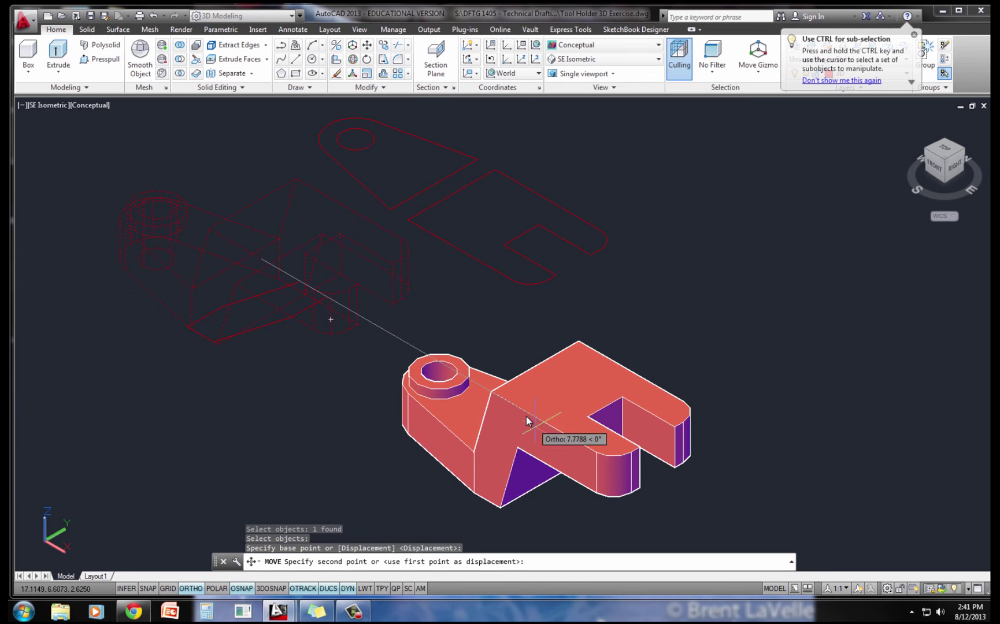
{"action": "left_click", "coordinate": [538, 416]}
{"action": "key", "text": "Escape"}
Erase all leftover 2D outlines and recentre the view on the solid.
{"action": "left_click", "coordinate": [646, 292]}
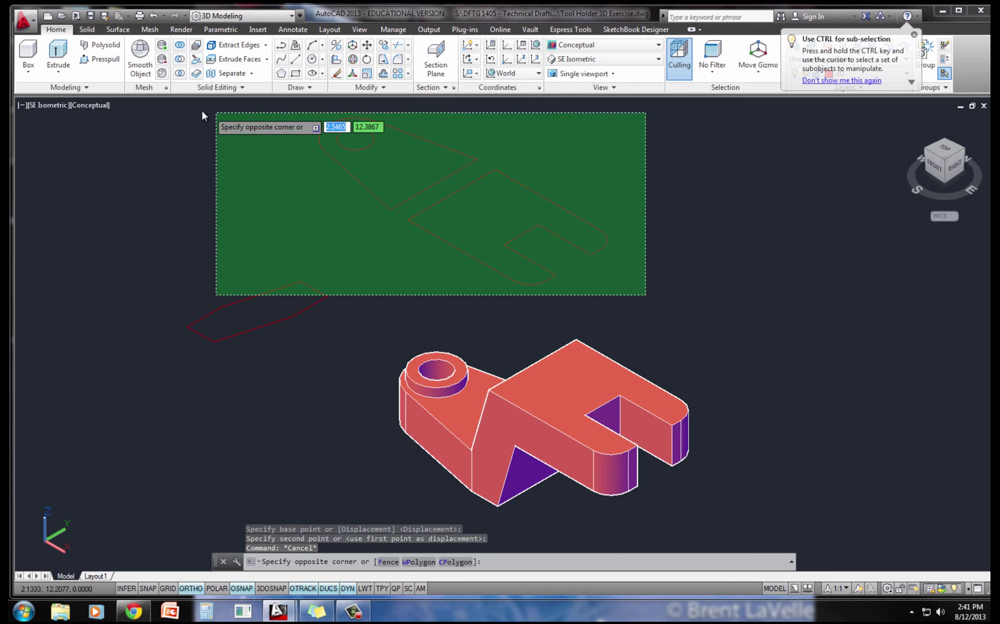
{"action": "left_click", "coordinate": [197, 112]}
{"action": "left_click", "coordinate": [349, 390]}
{"action": "left_click", "coordinate": [128, 209]}
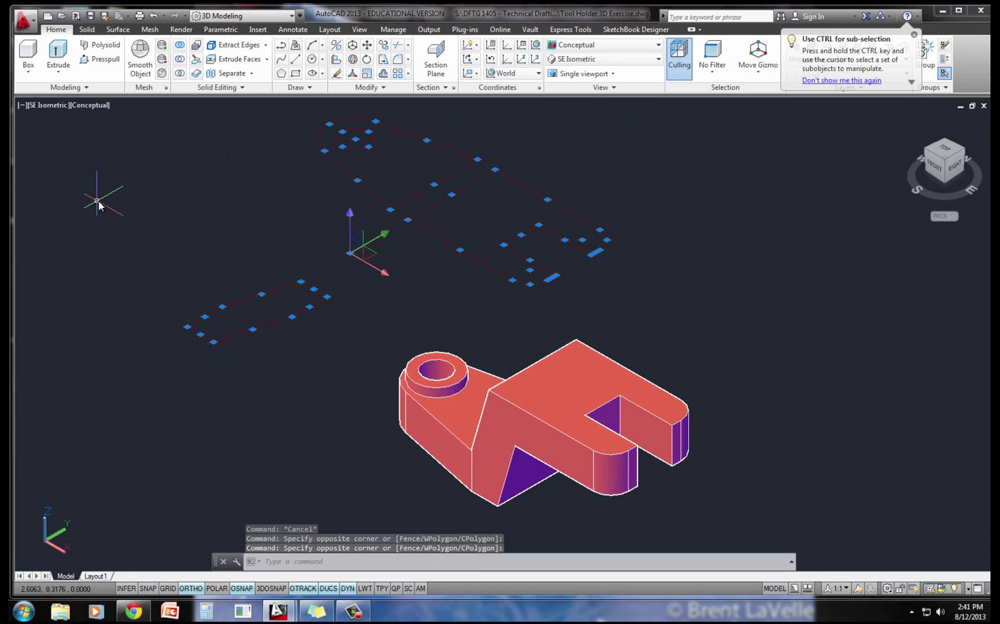
{"action": "key", "text": "Delete"}
{"action": "middle_click_drag", "start_coordinate": [364, 287], "coordinate": [197, 145]}
{"action": "scroll", "coordinate": [305, 267], "scroll_direction": "up", "scroll_amount": 2}
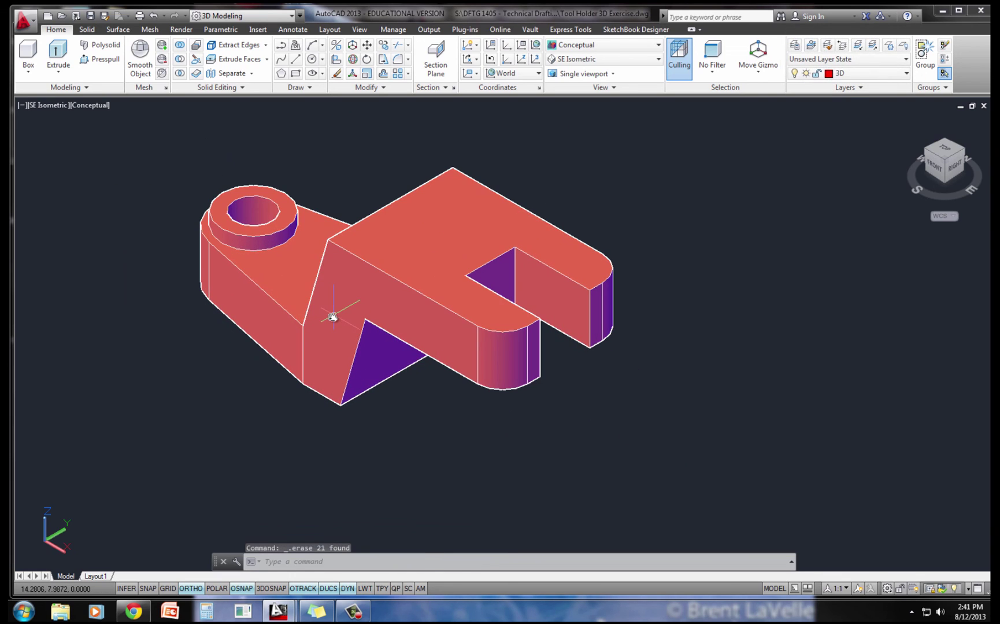